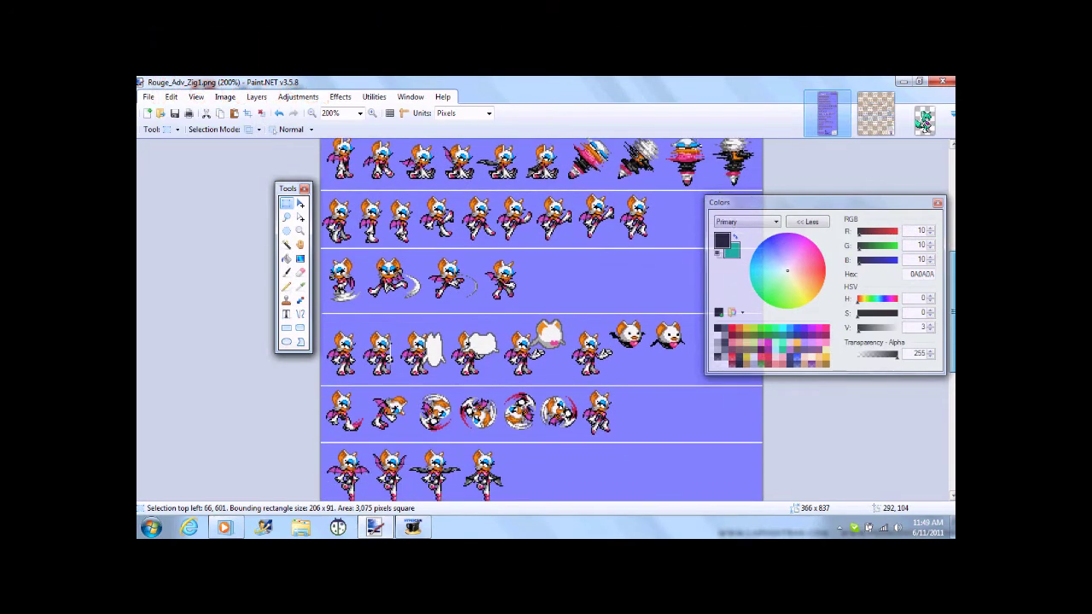
# Set the rectangle selection mode to replace existing selections on the Rouge sprite sheet.
pyautogui.scroll(-10, 542, 320)
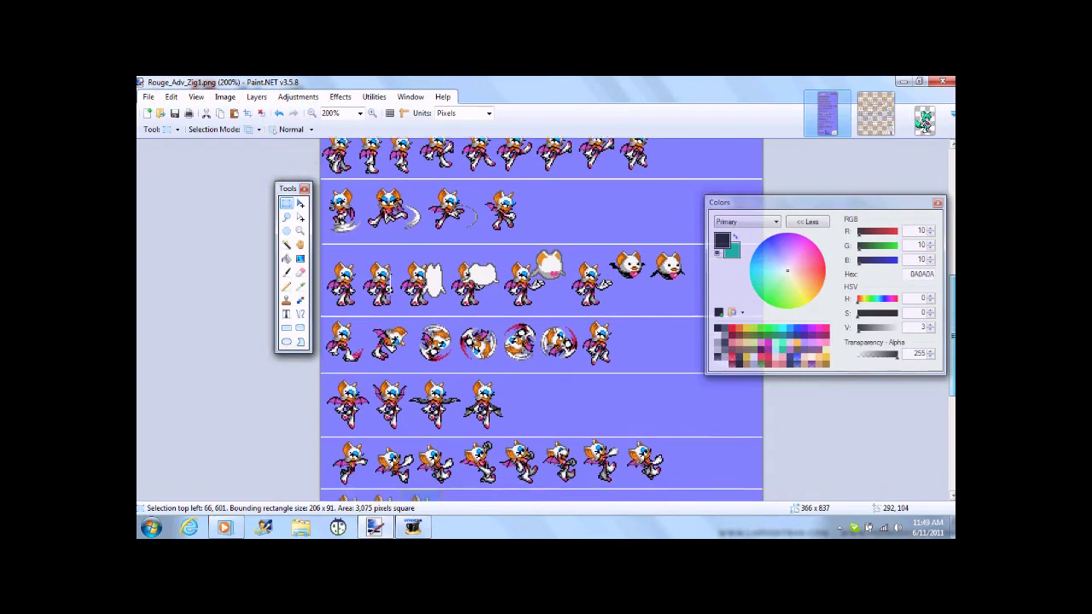
pyautogui.scroll(-5, 542, 320)
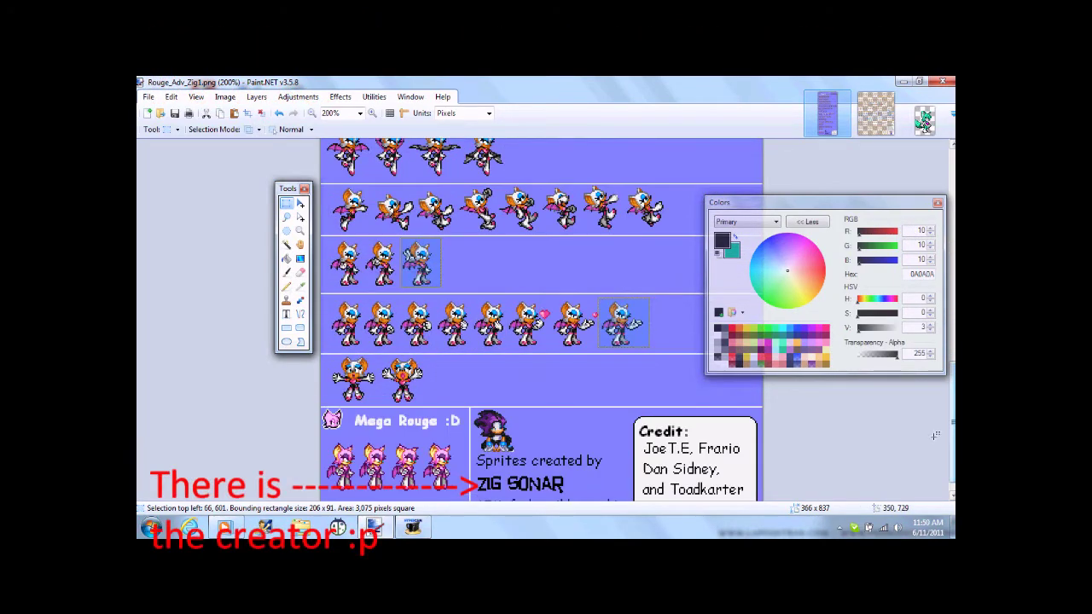
pyautogui.click(258, 129)
pyautogui.click(260, 145)
pyautogui.click(258, 129)
pyautogui.click(260, 145)
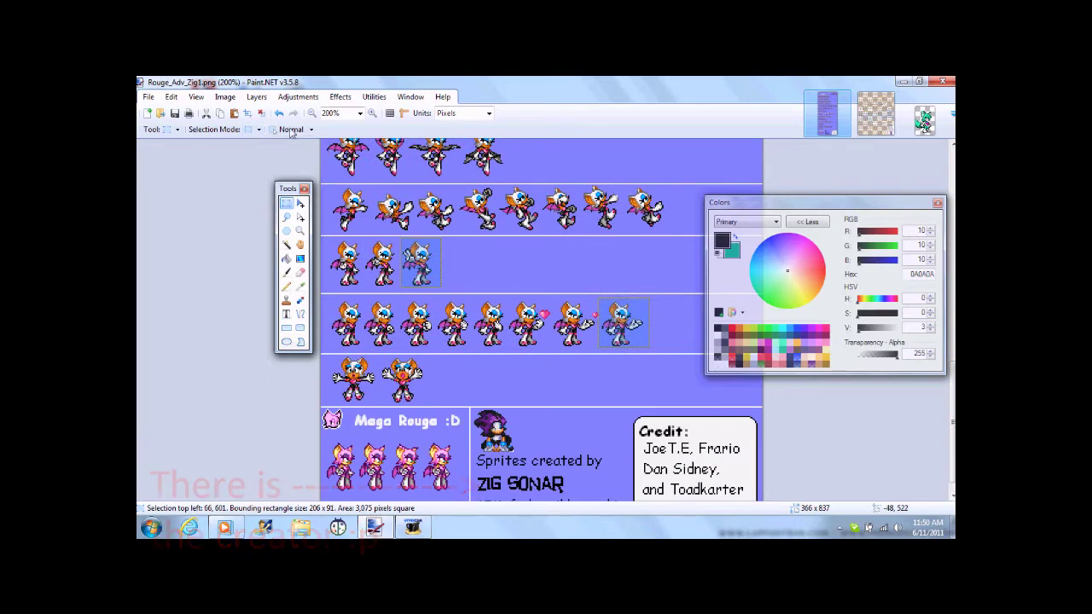
# Select the last sprite with the outstretched hand in the heart row, about 36 × 43 pixels, and copy it.
pyautogui.click(372, 114)
pyautogui.click(373, 118)
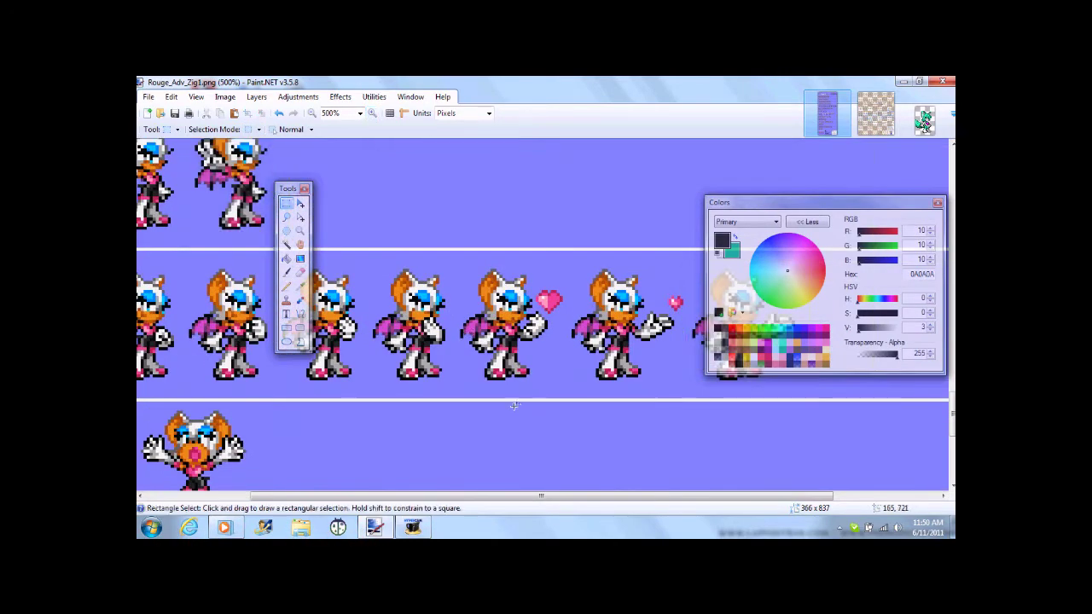
pyautogui.moveTo(552, 497); pyautogui.dragTo(657, 499)
pyautogui.moveTo(549, 257); pyautogui.dragTo(649, 383)
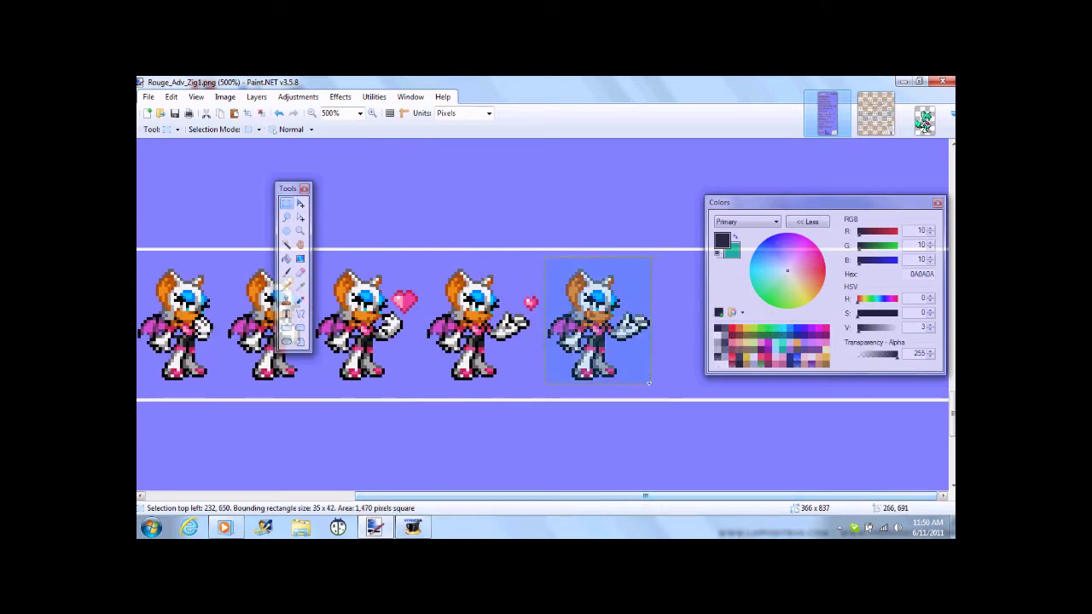
pyautogui.click(650, 388)
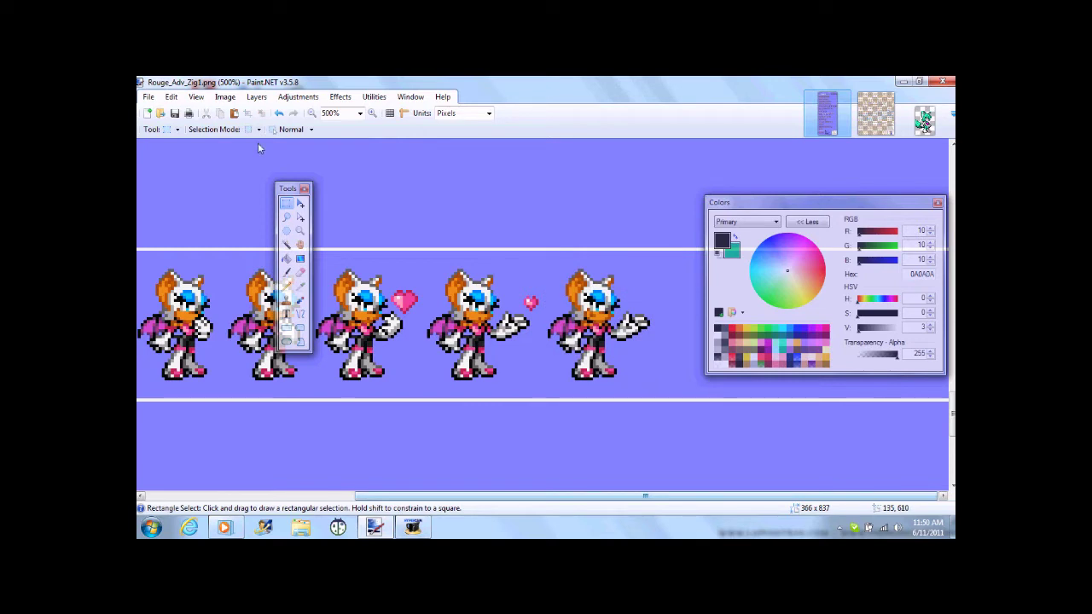
pyautogui.moveTo(544, 257); pyautogui.dragTo(650, 384)
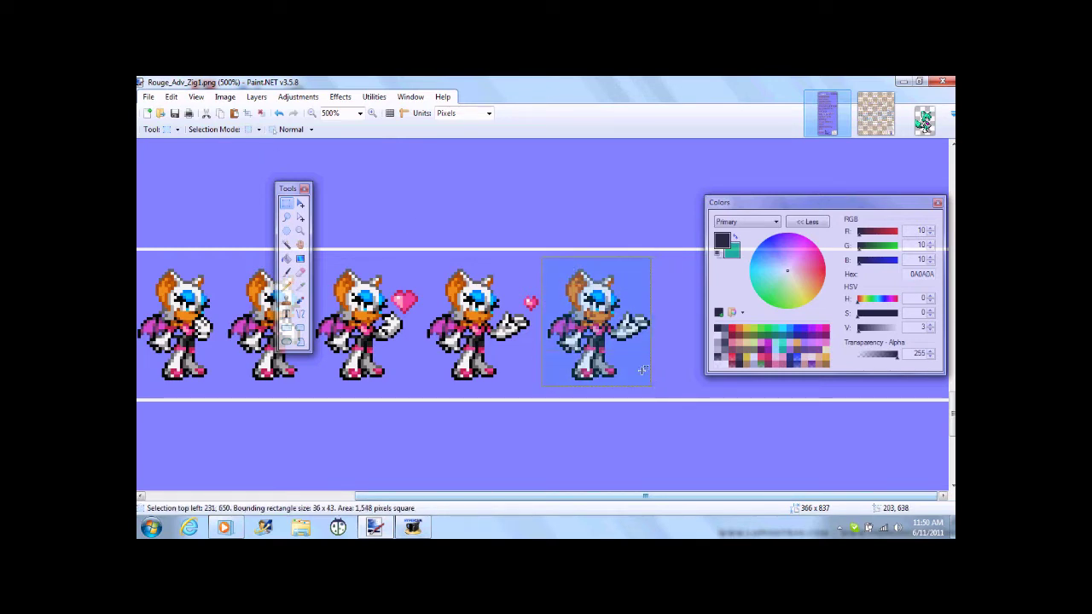
pyautogui.click(221, 114)
# Create a new 36 × 43 pixel image and paste the copied Rouge sprite into it.
pyautogui.click(147, 113)
pyautogui.click(562, 370)
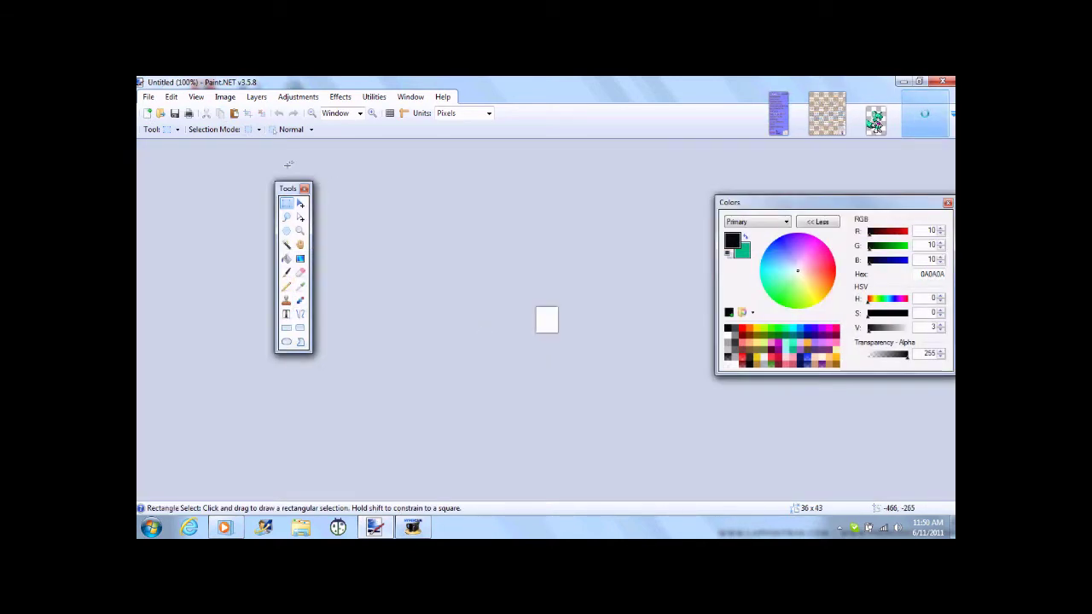
pyautogui.click(235, 113)
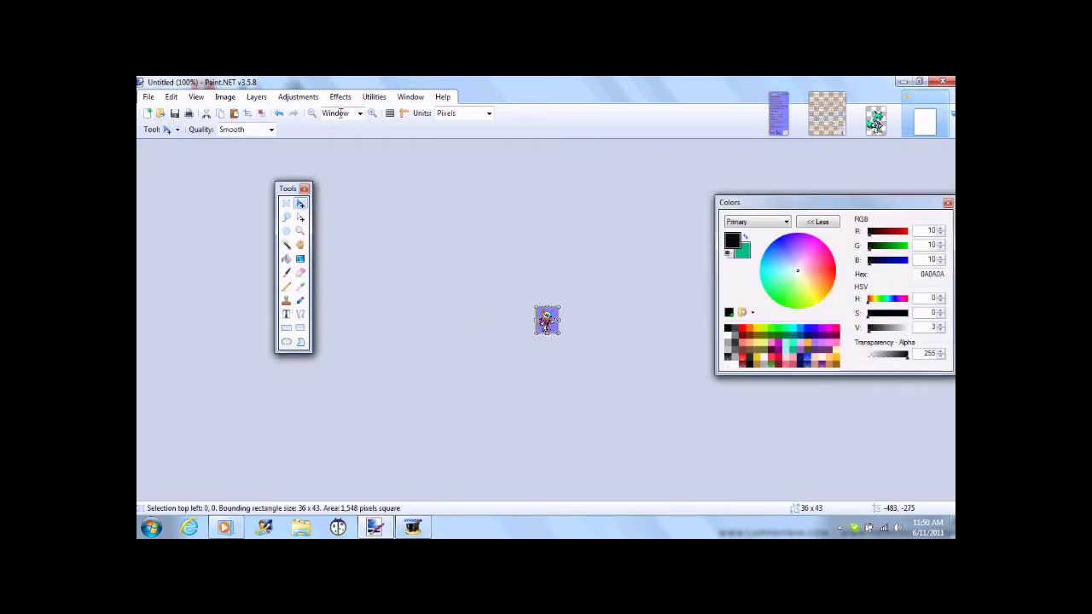
# Select the blue background around the sprite with the Magic Wand and erase it with an eraser width of 13.
pyautogui.click(372, 114)
pyautogui.click(373, 114)
pyautogui.click(373, 114)
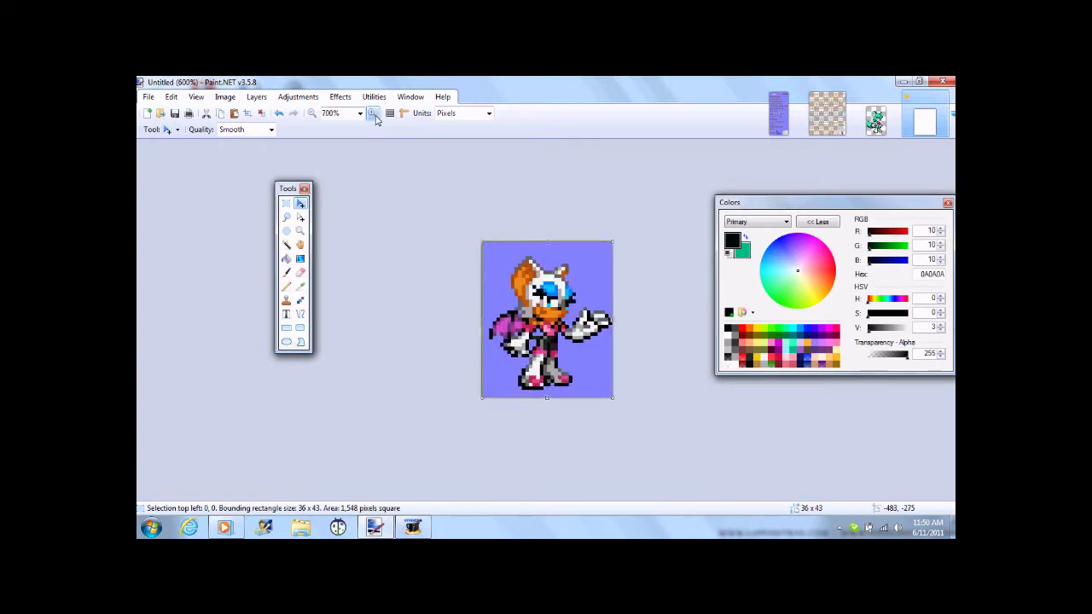
pyautogui.click(373, 114)
pyautogui.click(285, 245)
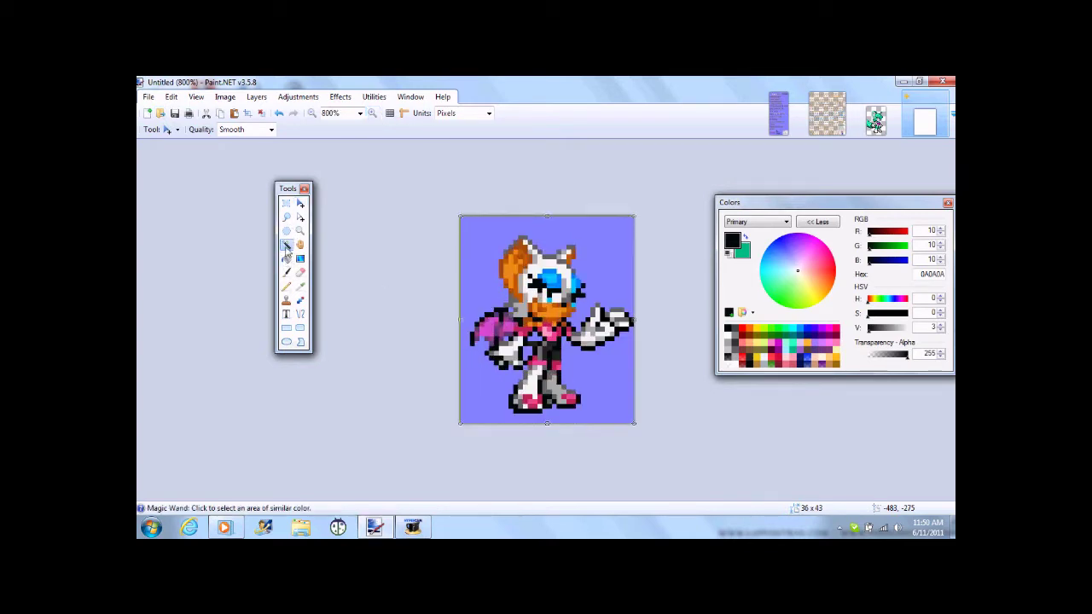
pyautogui.click(481, 295)
pyautogui.click(300, 273)
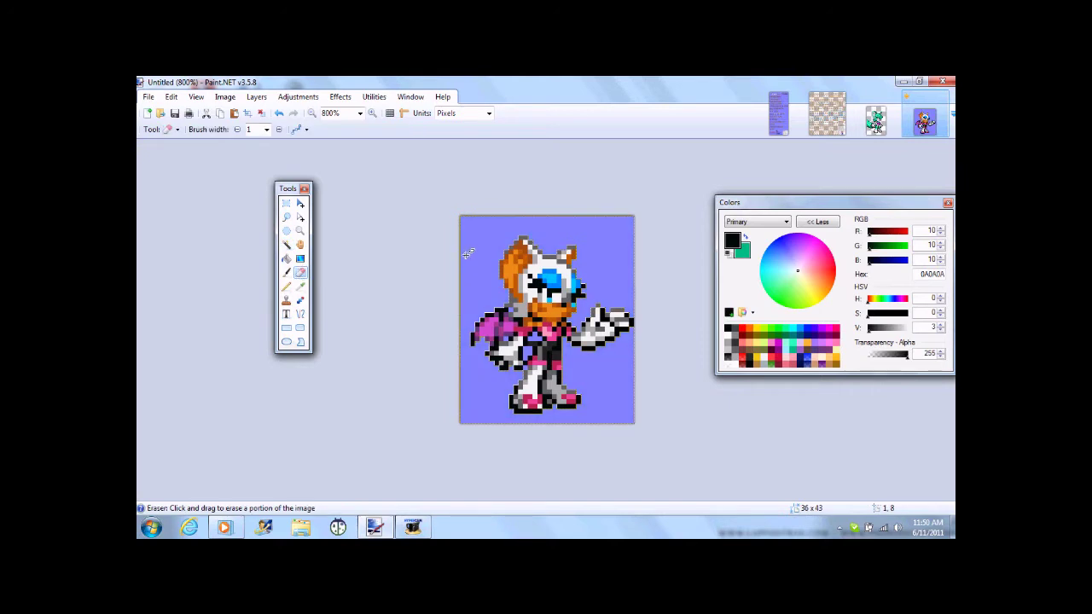
pyautogui.click(266, 129)
pyautogui.click(260, 256)
pyautogui.moveTo(525, 273)
pyautogui.mouseDown()
pyautogui.moveTo(512, 226)
pyautogui.moveTo(489, 200)
pyautogui.moveTo(598, 239)
pyautogui.moveTo(629, 223)
pyautogui.moveTo(597, 375)
pyautogui.moveTo(537, 401)
pyautogui.moveTo(468, 367)
pyautogui.mouseUp()
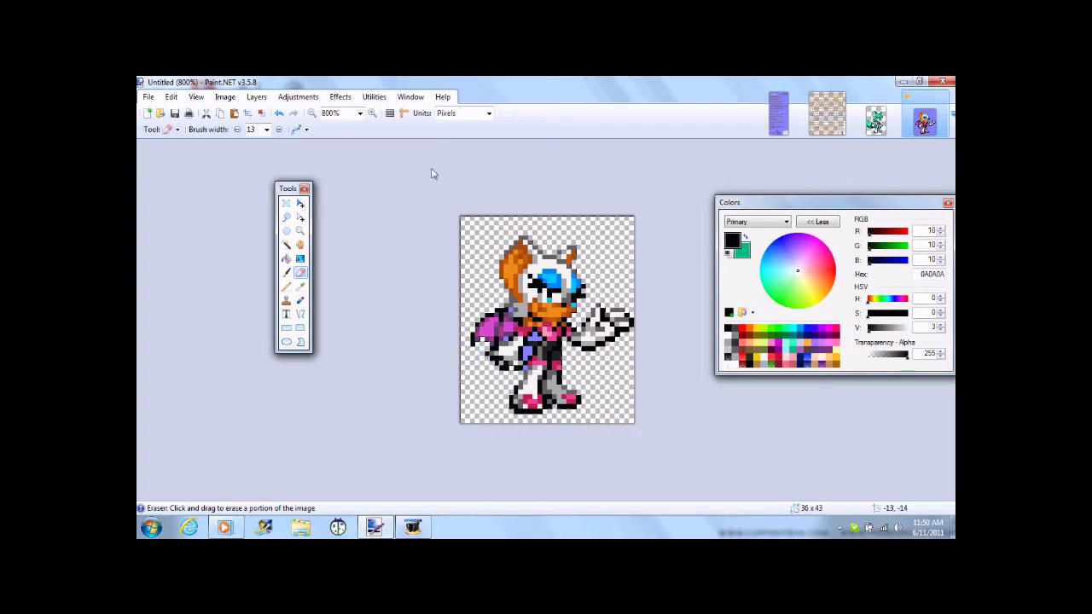
# Set the eraser width to 2 and erase the outer part of the sprite's purple wing.
pyautogui.click(372, 115)
pyautogui.click(372, 114)
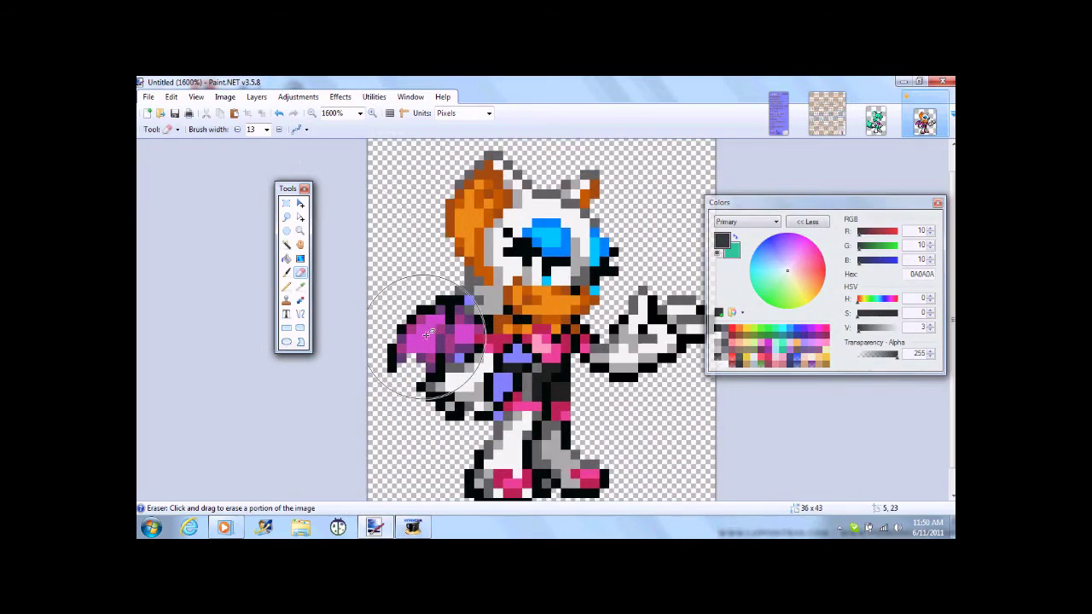
pyautogui.click(266, 129)
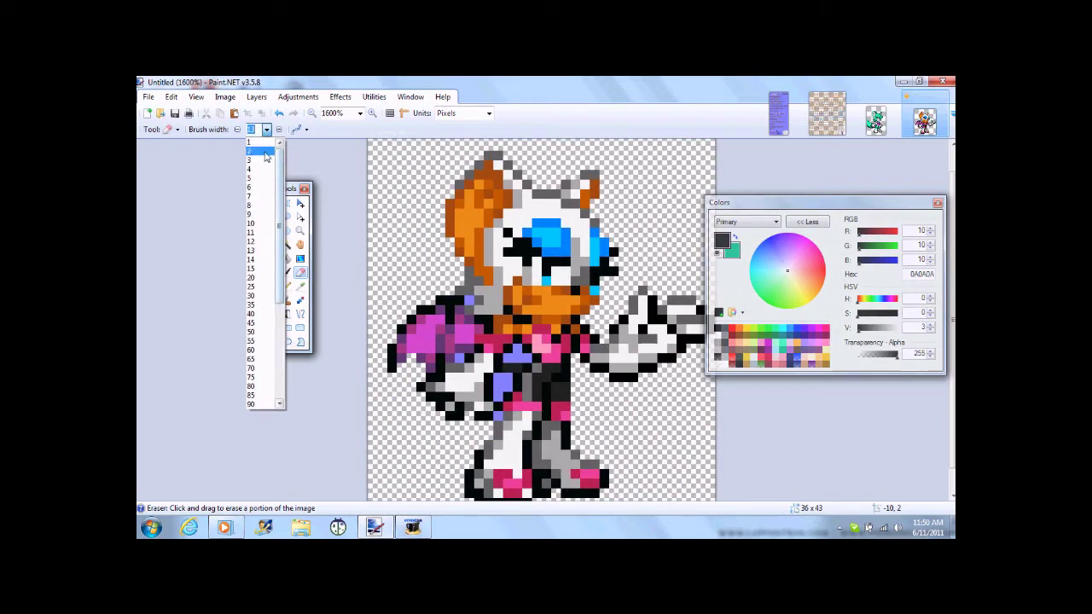
pyautogui.click(260, 154)
pyautogui.moveTo(489, 348)
pyautogui.mouseDown()
pyautogui.moveTo(431, 341)
pyautogui.moveTo(403, 324)
pyautogui.moveTo(429, 328)
pyautogui.moveTo(393, 365)
pyautogui.mouseUp()
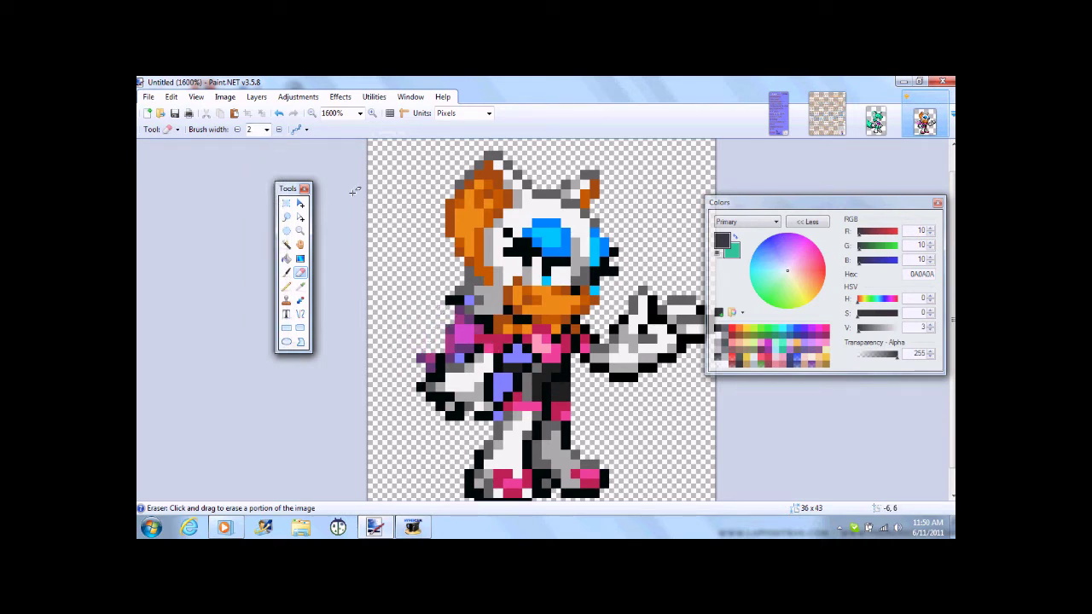
# Set the eraser width to 1 and erase the remaining wing pixels and the blue patches between arm and body.
pyautogui.click(237, 129)
pyautogui.moveTo(470, 298); pyautogui.dragTo(445, 300)
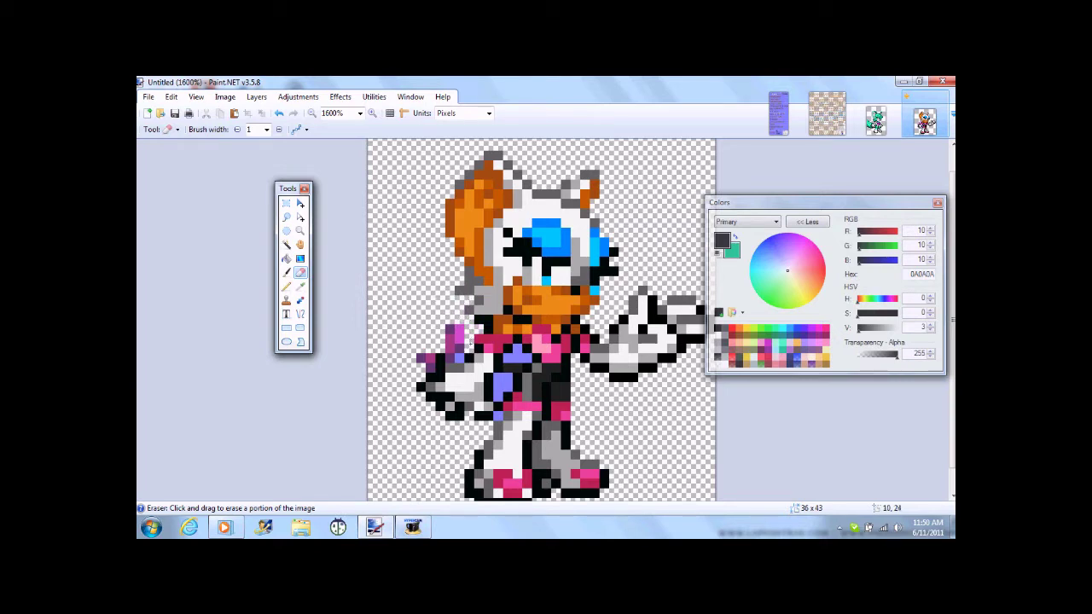
pyautogui.moveTo(462, 357)
pyautogui.mouseDown()
pyautogui.moveTo(451, 329)
pyautogui.moveTo(432, 357)
pyautogui.mouseUp()
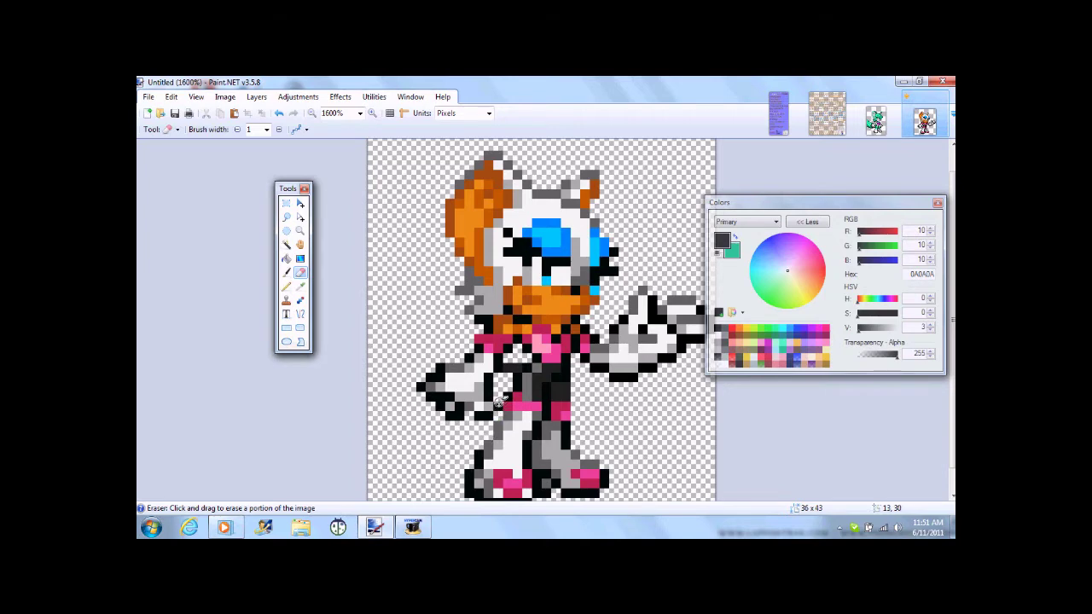
pyautogui.click(875, 119)
pyautogui.click(925, 119)
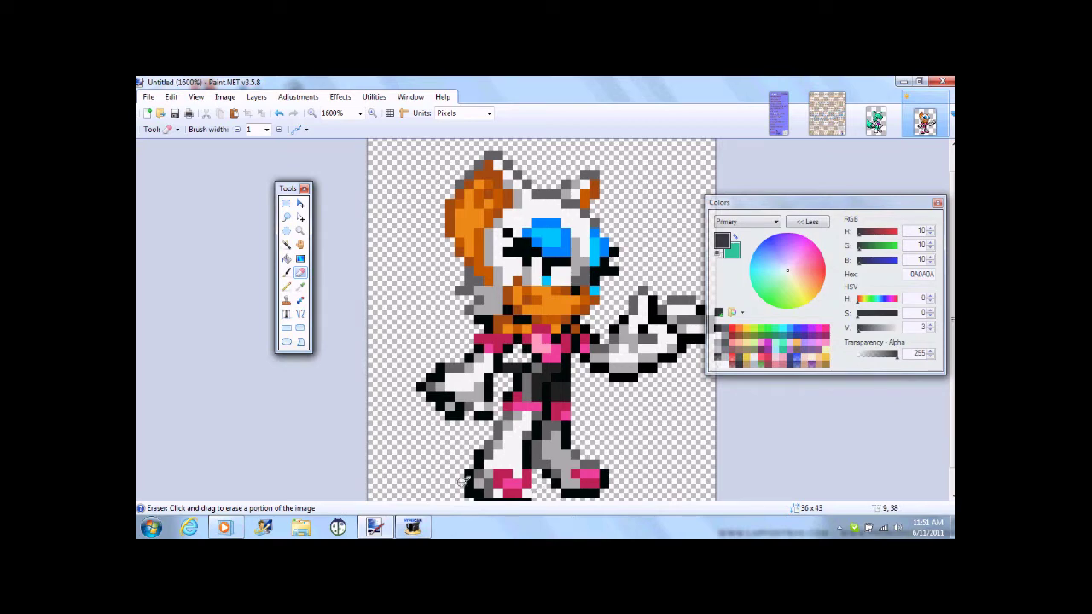
pyautogui.scroll(-2, 542, 320)
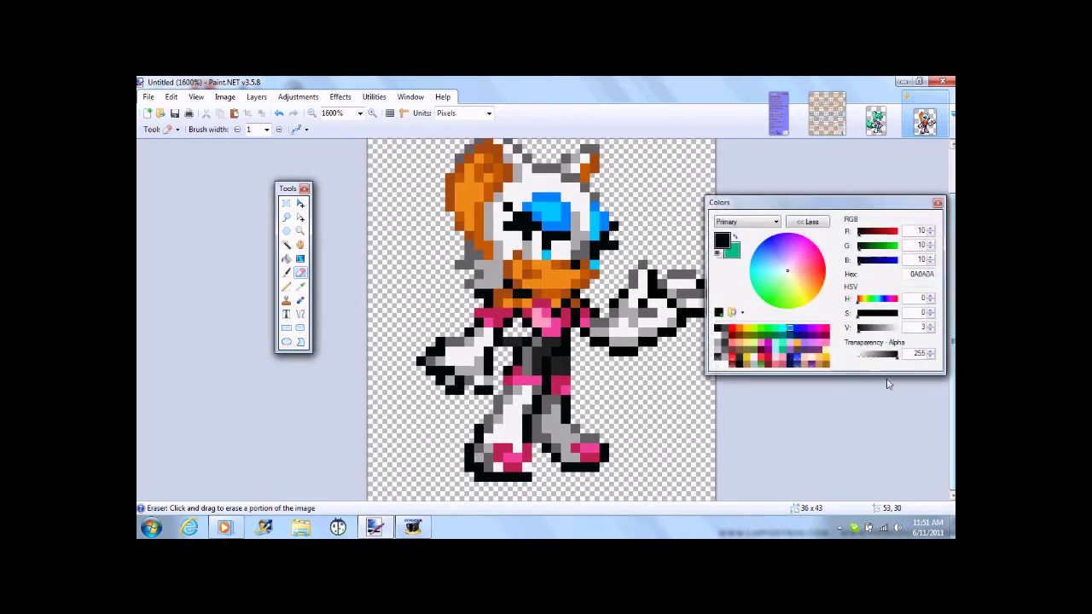
# Switch to the tailsadvance.gif sheet, move the Colors window aside, and locate a standing Tails sprite with a raised tail.
pyautogui.click(827, 113)
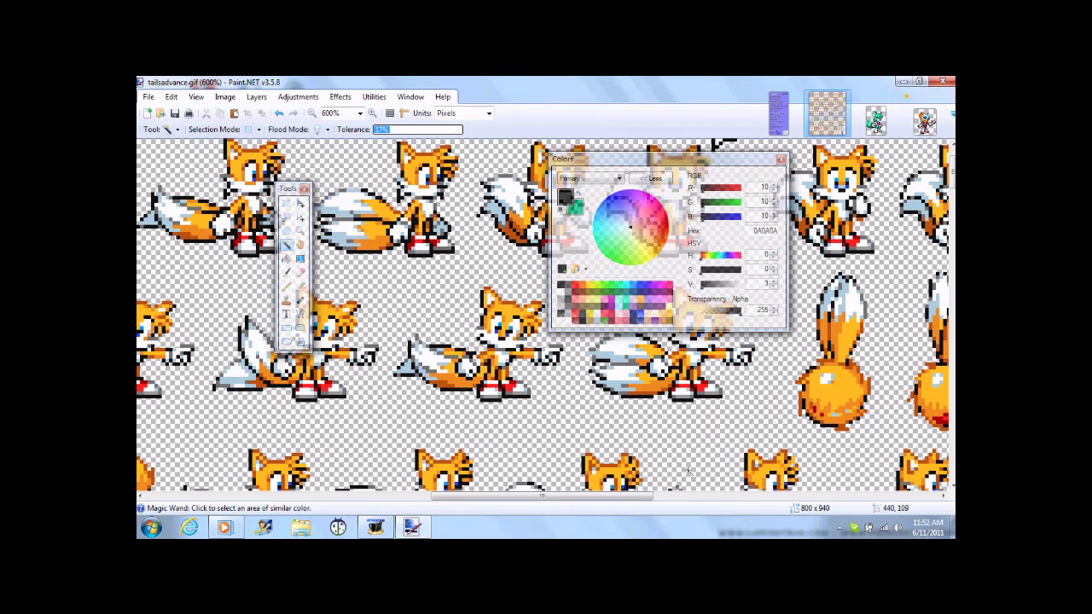
pyautogui.moveTo(639, 508); pyautogui.dragTo(303, 461)
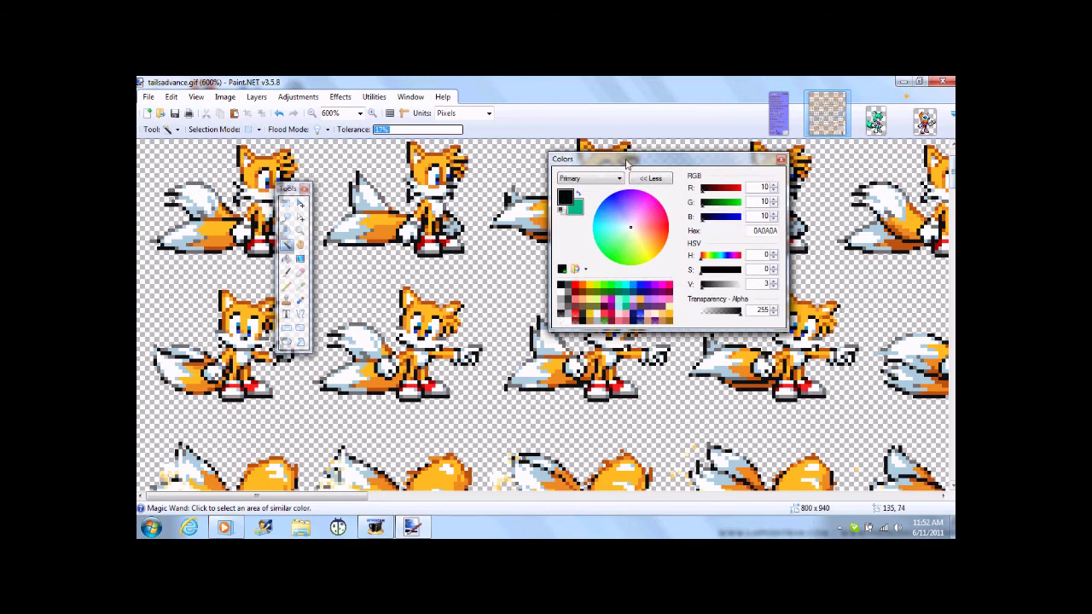
pyautogui.moveTo(627, 162); pyautogui.dragTo(217, 178)
pyautogui.moveTo(338, 496); pyautogui.dragTo(483, 496)
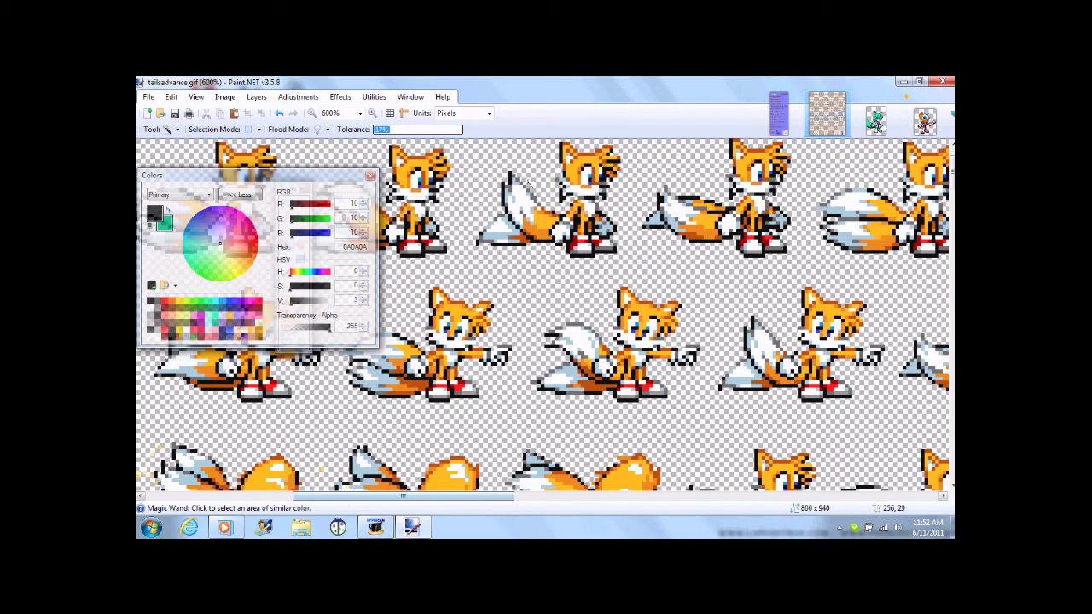
# Set the Magic Wand to add to the selection and select the raised tail's white tip with its adjoining shading and outline.
pyautogui.click(256, 129)
pyautogui.click(266, 154)
pyautogui.click(530, 218)
pyautogui.click(372, 112)
pyautogui.click(372, 112)
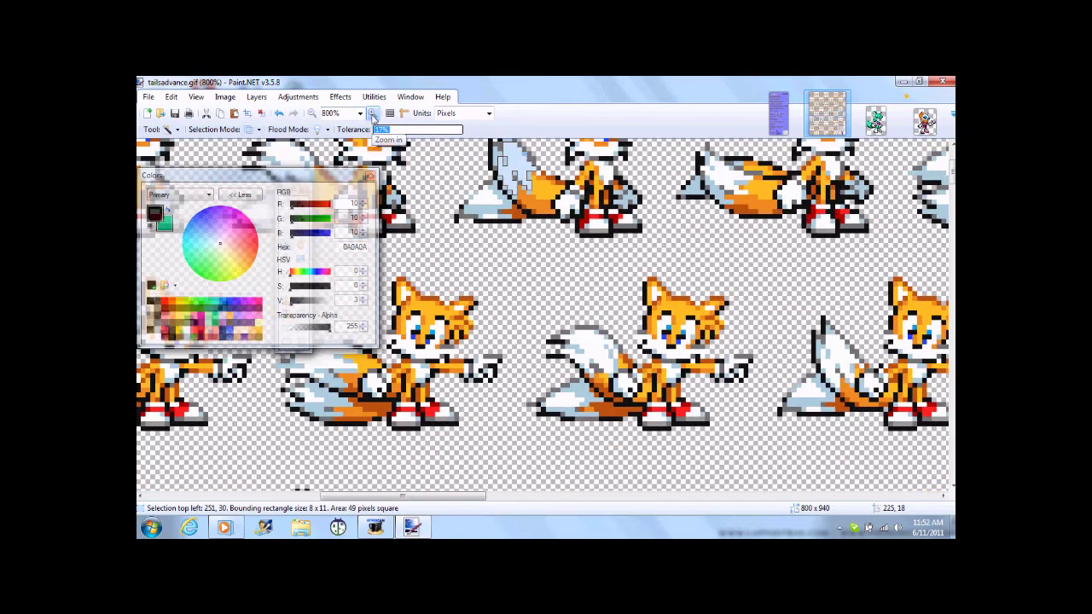
pyautogui.click(372, 112)
pyautogui.scroll(3, 543, 315)
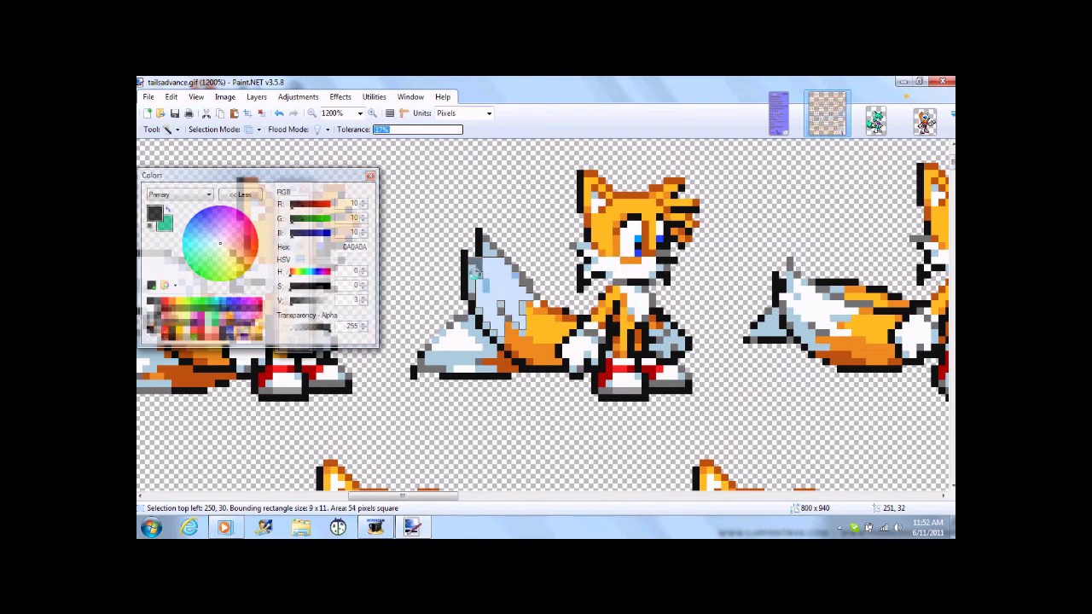
pyautogui.click(471, 292)
pyautogui.click(478, 312)
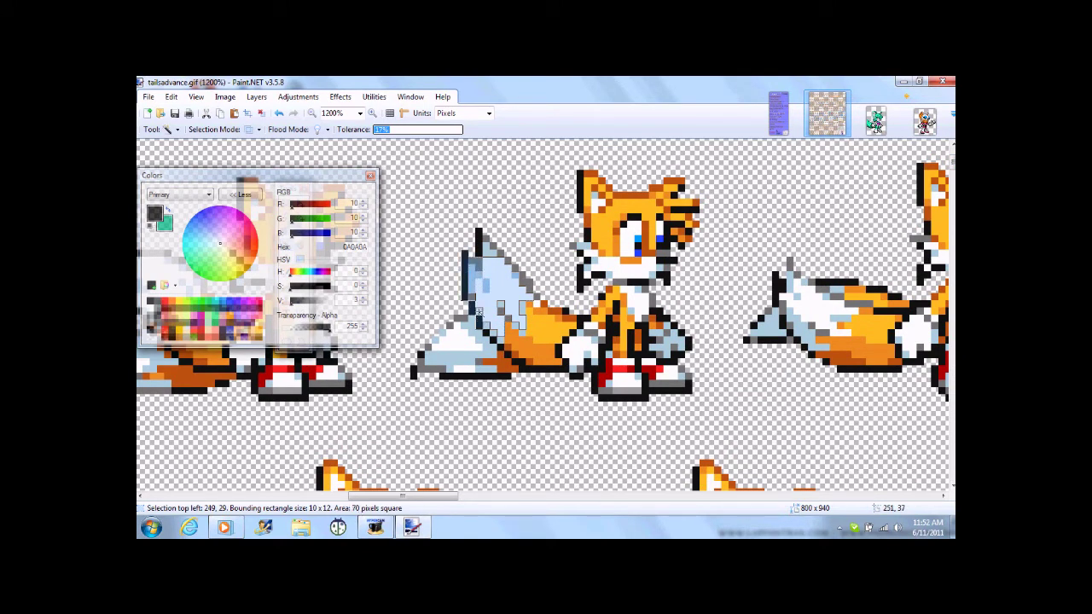
# Add the tail's upper orange fur, its remaining tip pixels and the outline along the tip to the selection.
pyautogui.click(507, 320)
pyautogui.click(542, 338)
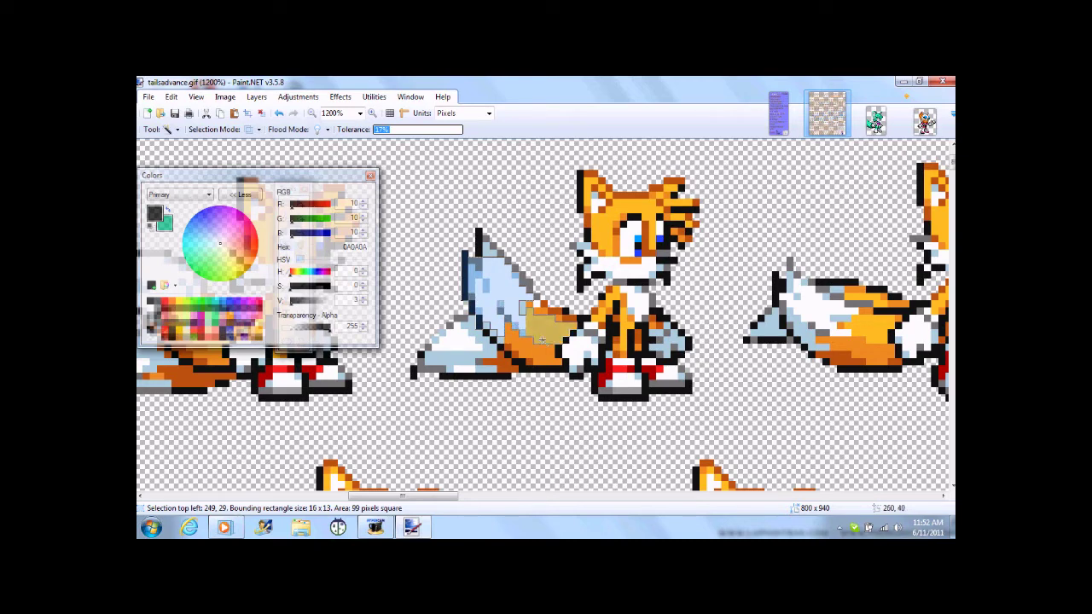
pyautogui.click(526, 307)
pyautogui.click(529, 287)
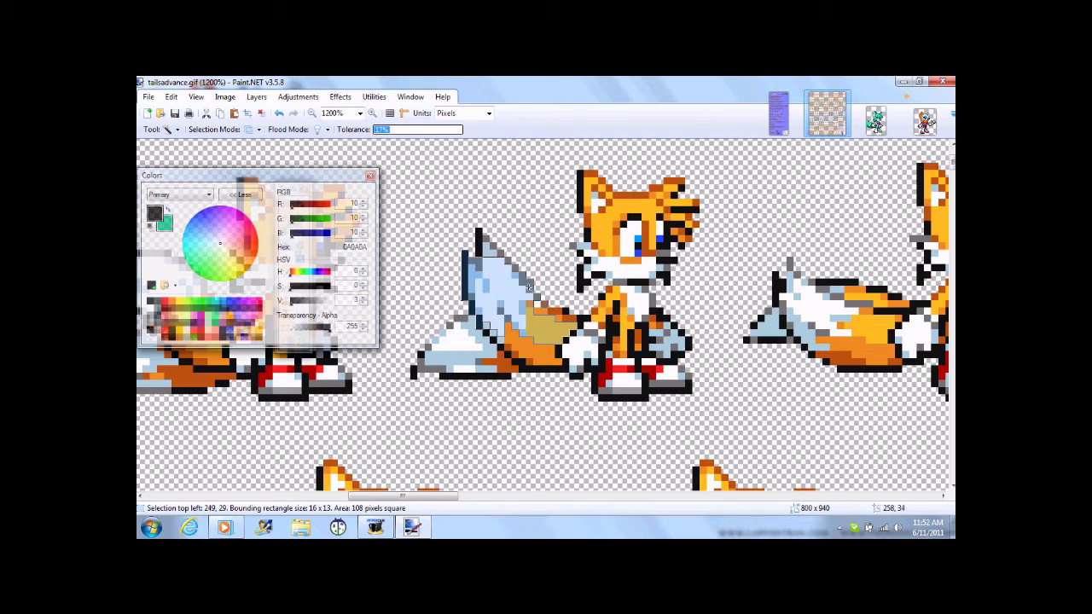
pyautogui.click(480, 240)
pyautogui.click(488, 253)
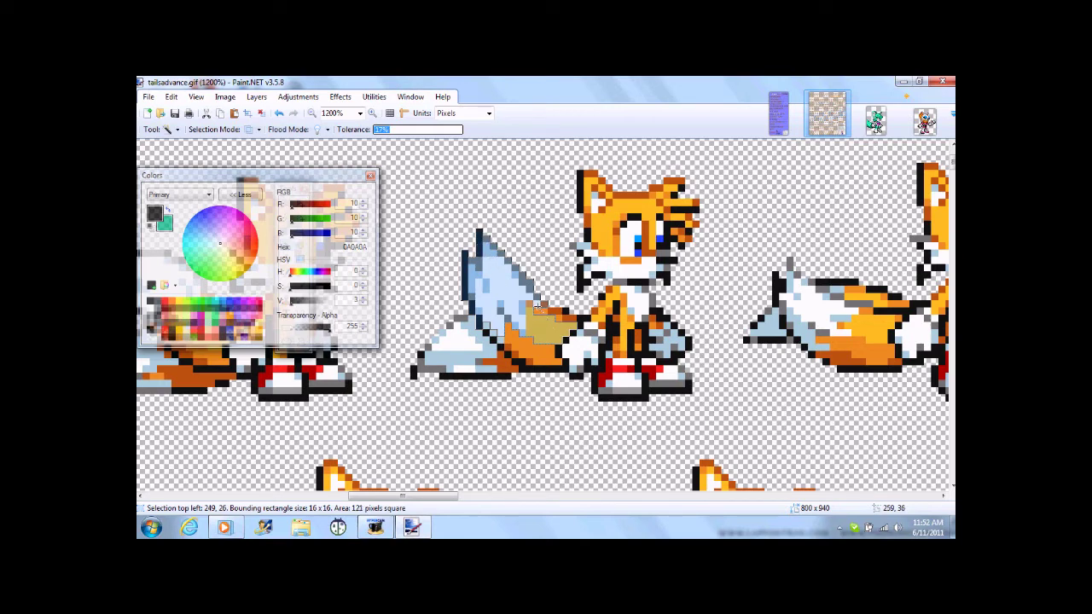
# Add the tail's lower orange shading and the outline pixels along its base and underside to the selection.
pyautogui.click(569, 318)
pyautogui.click(574, 332)
pyautogui.click(551, 353)
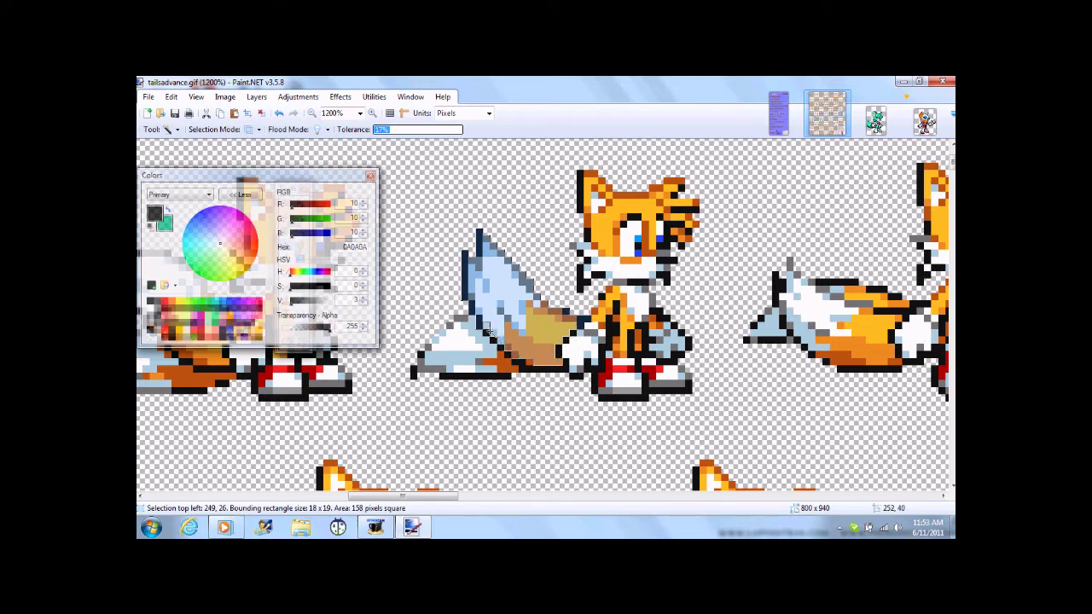
pyautogui.click(490, 337)
pyautogui.click(505, 352)
pyautogui.click(529, 365)
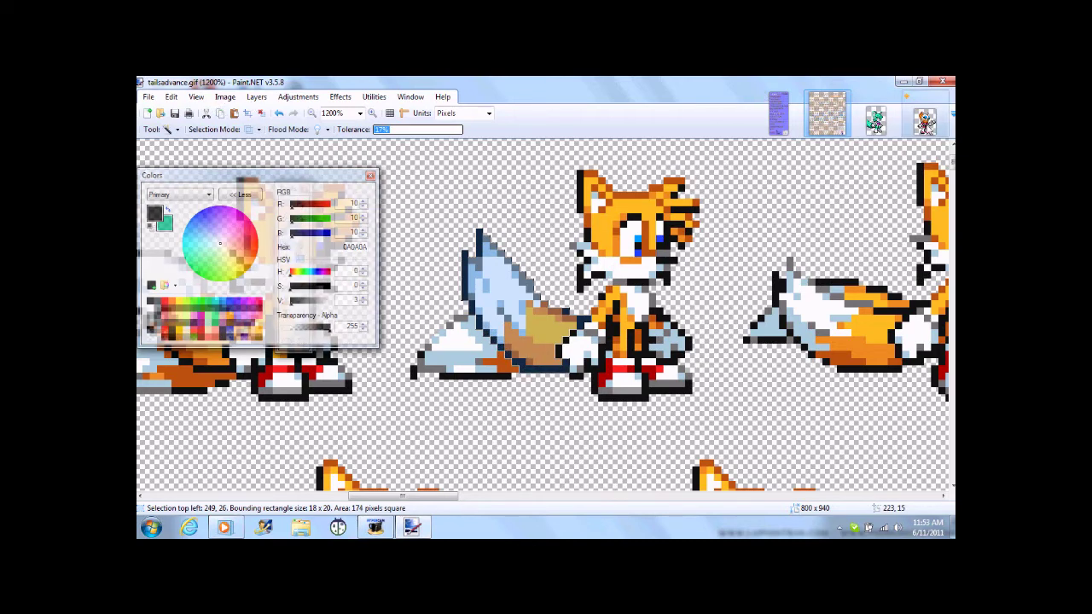
# Return to the untitled Rouge image, show the Layers window, add a new layer and try pasting the tail onto it.
pyautogui.click(925, 119)
pyautogui.click(409, 97)
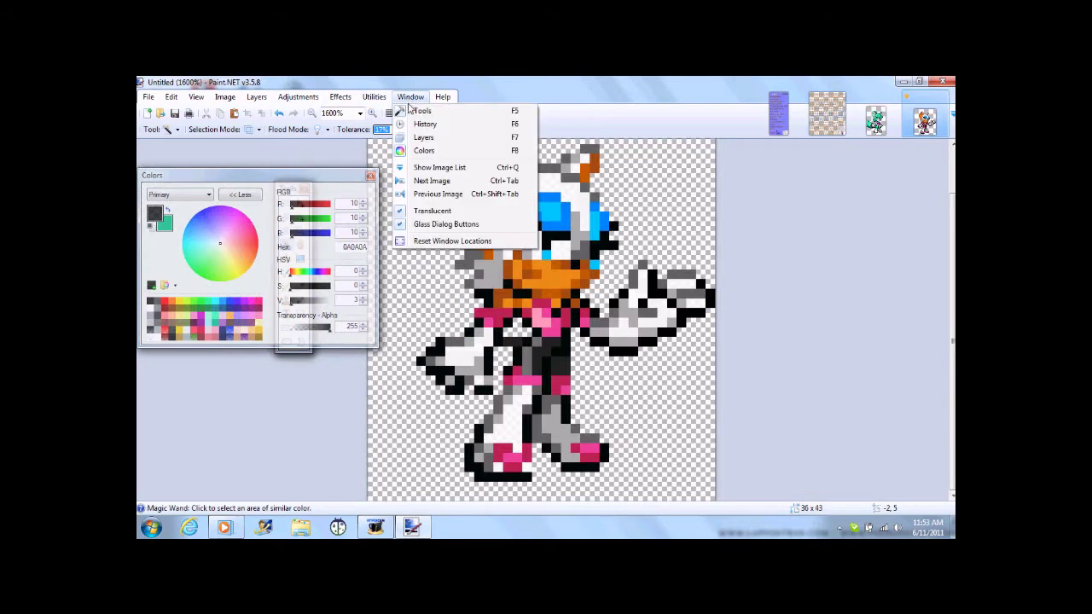
pyautogui.click(423, 137)
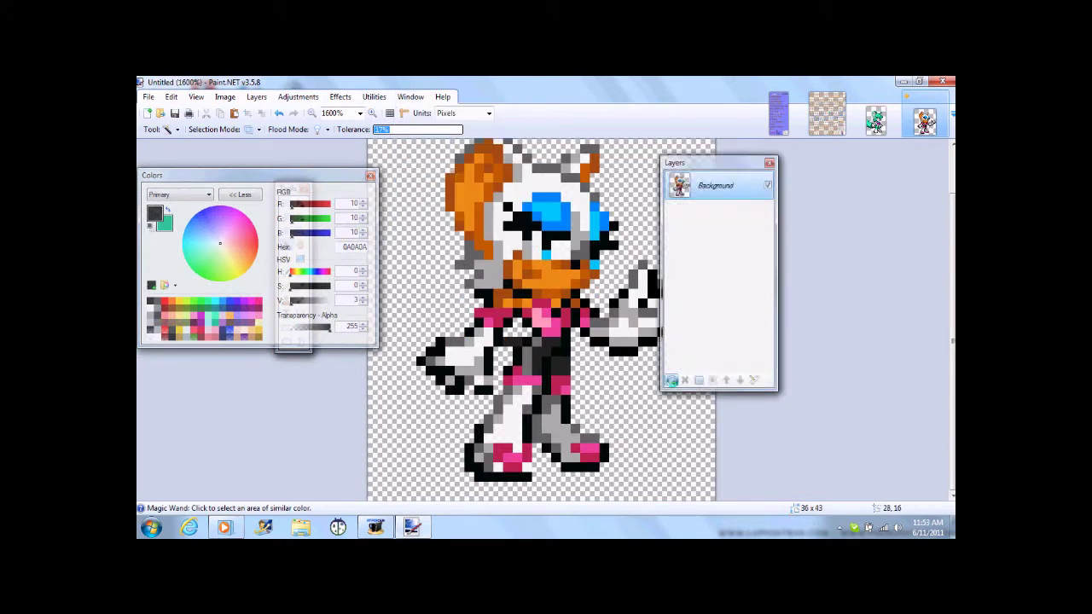
pyautogui.click(671, 380)
pyautogui.hotkey('ctrl', 'v')
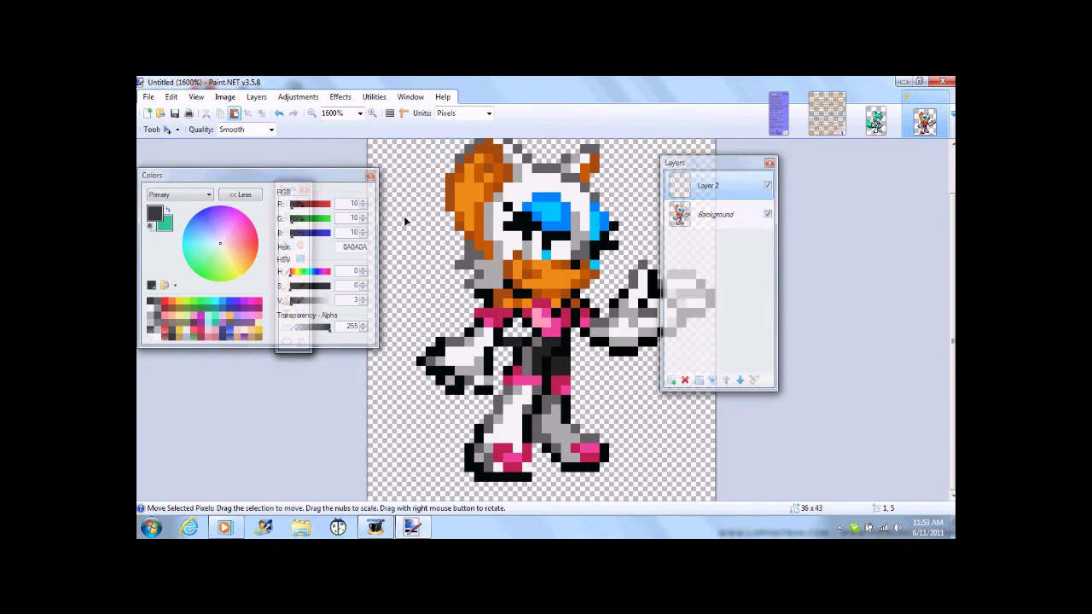
pyautogui.hotkey('ctrl', 'z')
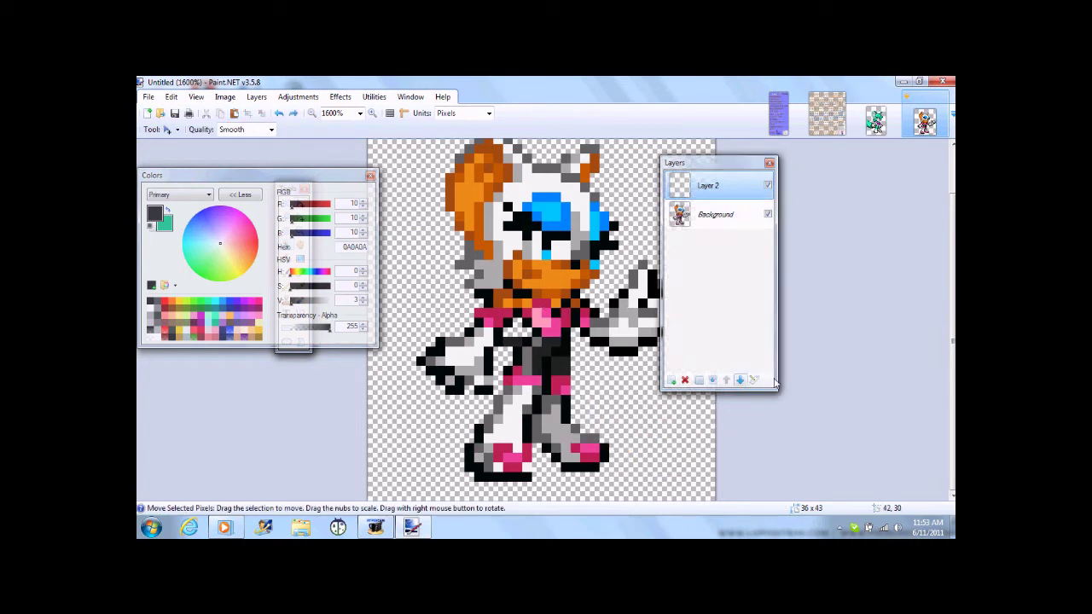
# Move the new layer below the Background layer, paste the tail onto it and place it behind the character's back.
pyautogui.click(740, 379)
pyautogui.click(235, 114)
pyautogui.moveTo(655, 448); pyautogui.dragTo(457, 296)
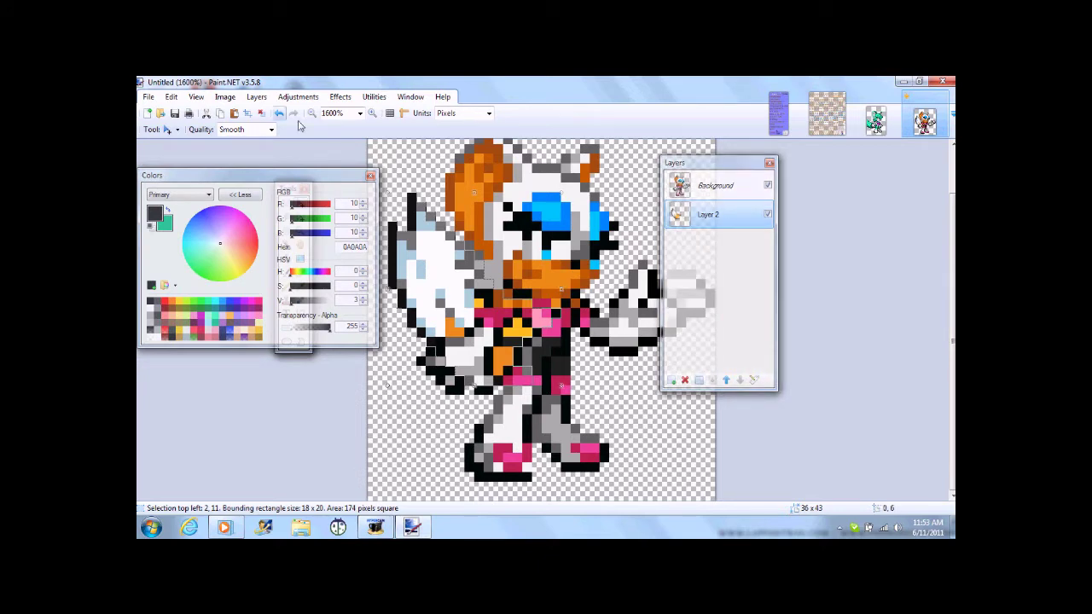
# Deselect the tail and merge the Background layer down onto the tail layer.
pyautogui.click(261, 112)
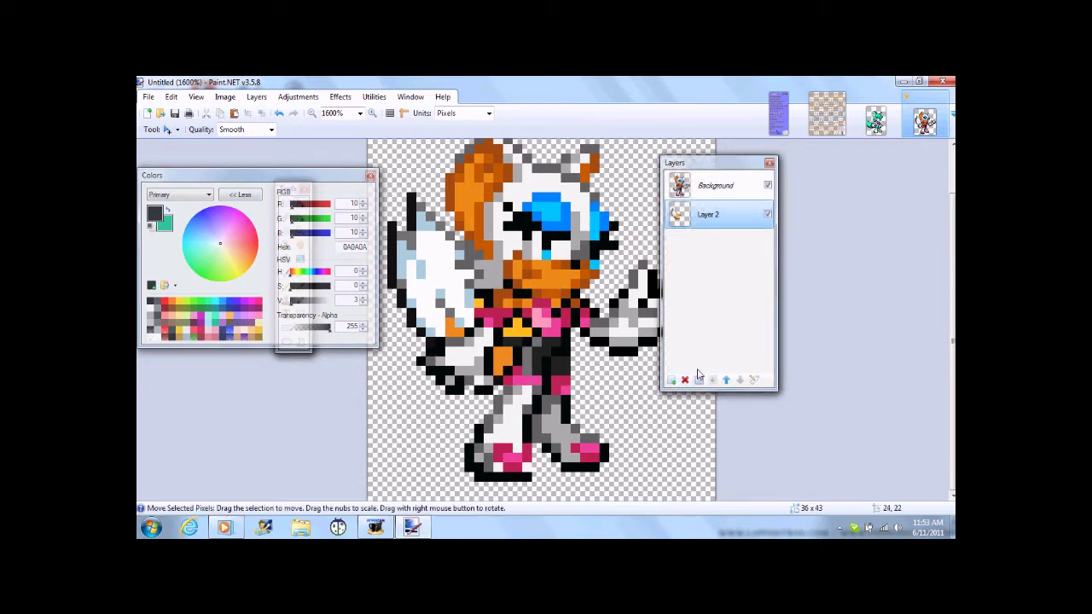
pyautogui.click(715, 184)
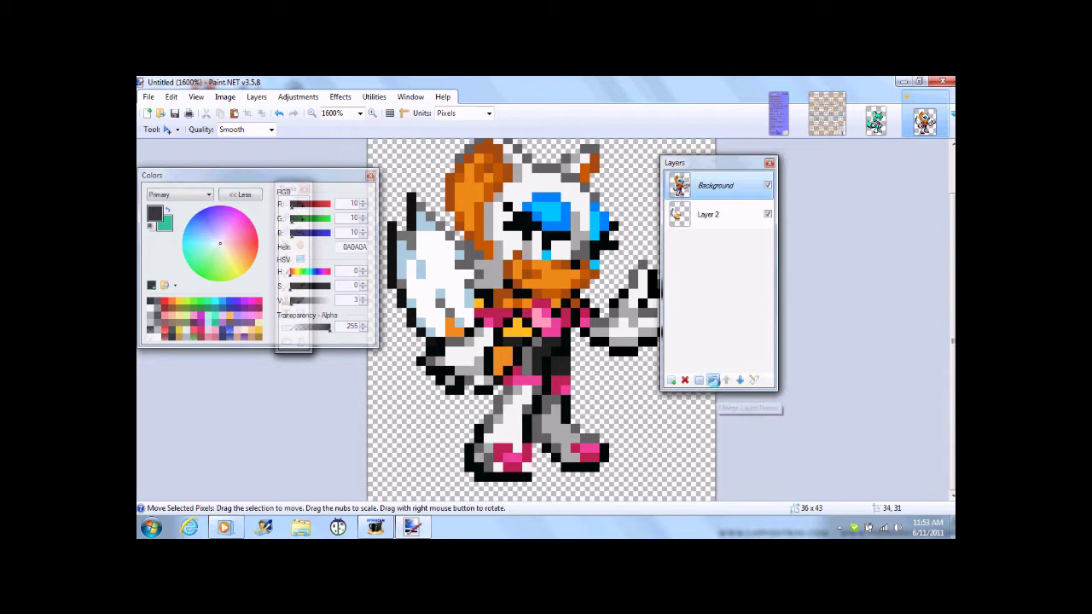
pyautogui.click(713, 380)
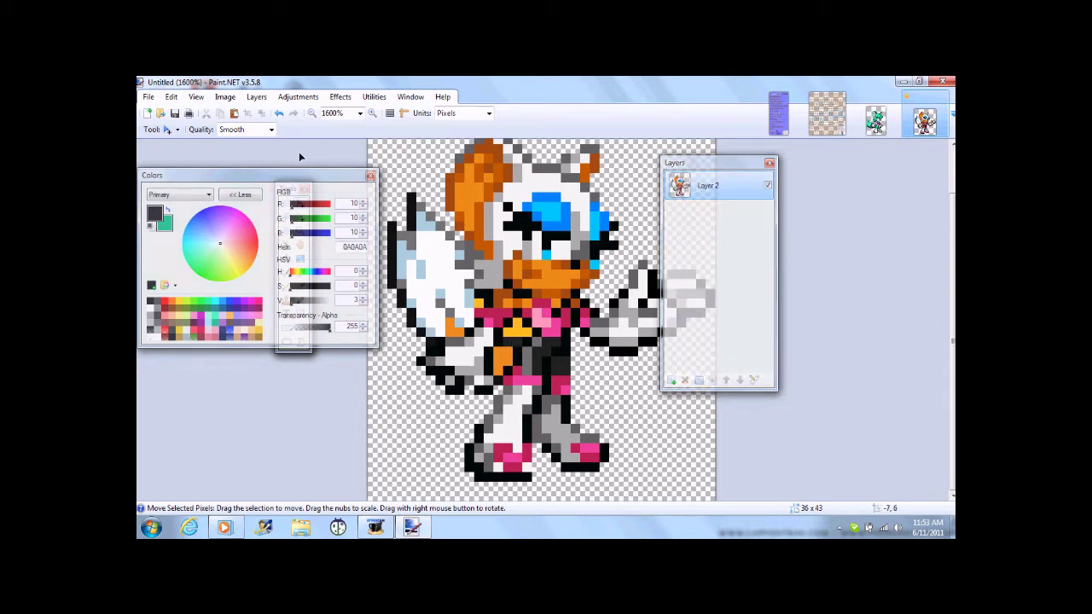
# Choose bright green as the primary color and fill the tail's white area with the Paint Bucket.
pyautogui.click(240, 194)
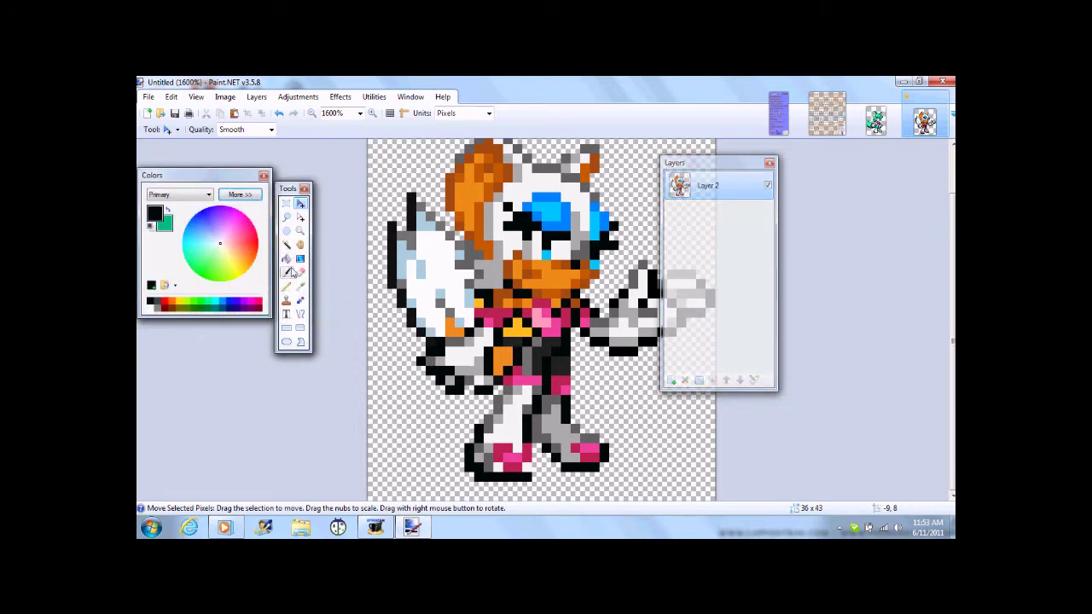
pyautogui.click(286, 272)
pyautogui.click(240, 194)
pyautogui.click(189, 254)
pyautogui.click(240, 195)
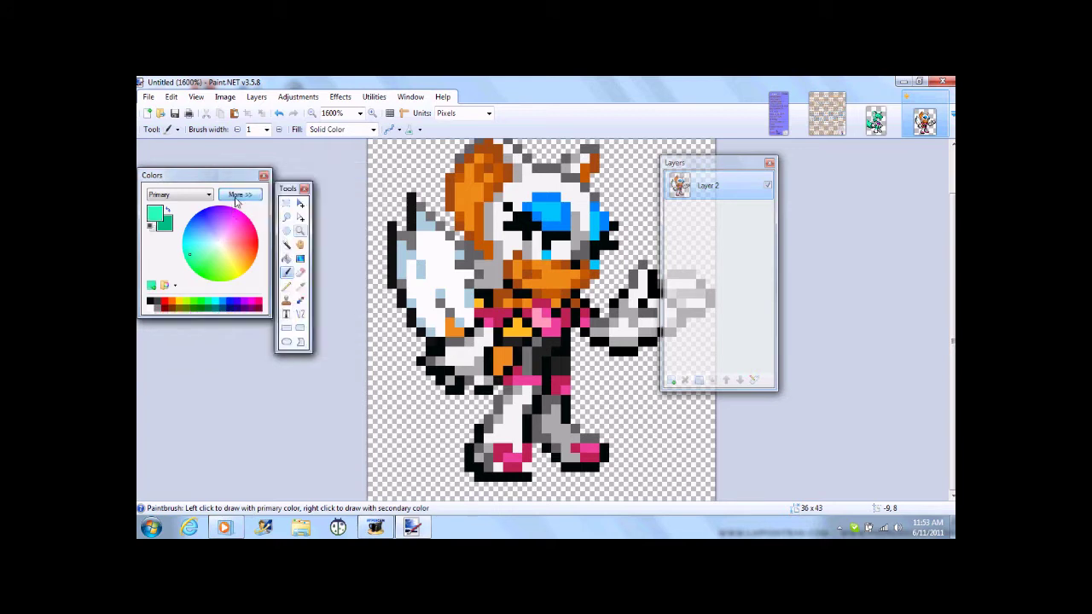
pyautogui.click(286, 258)
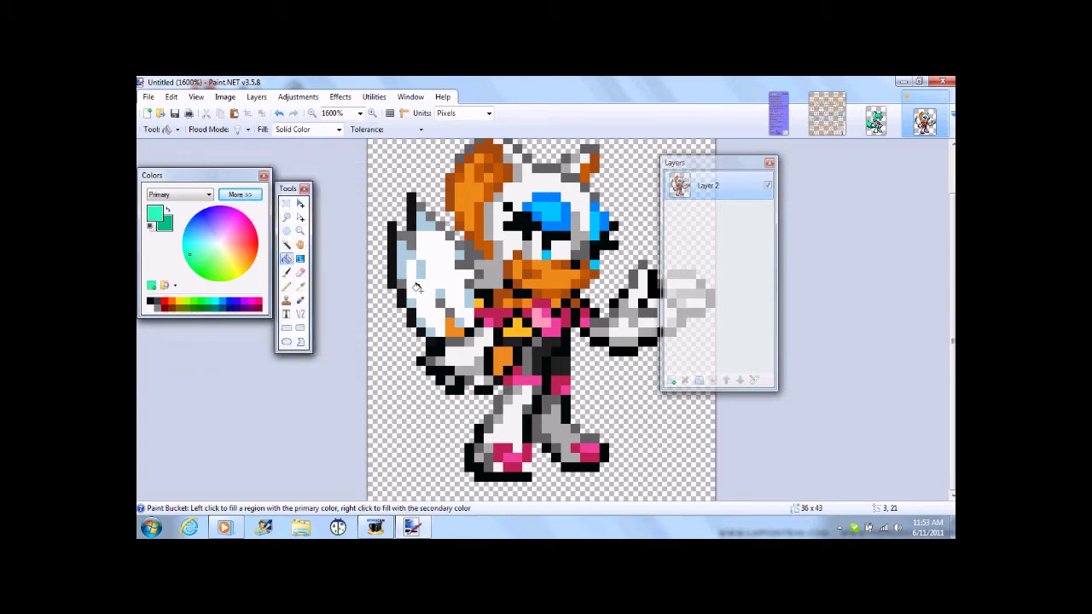
pyautogui.click(432, 269)
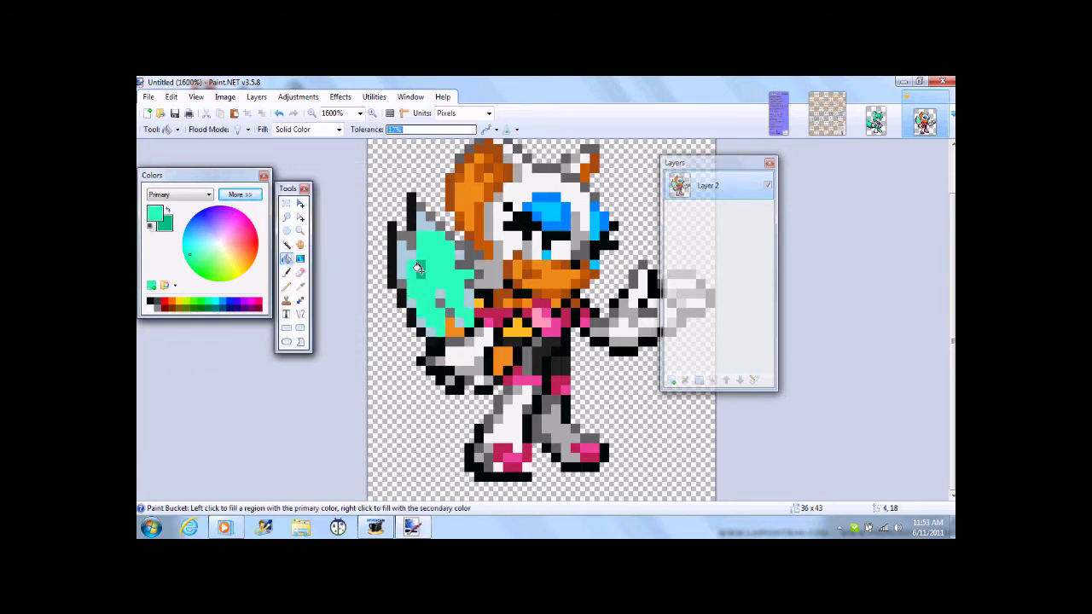
# Fill the tail's pale blue and orange shading with medium green and its remaining yellow fur with bright green.
pyautogui.click(401, 255)
pyautogui.click(420, 220)
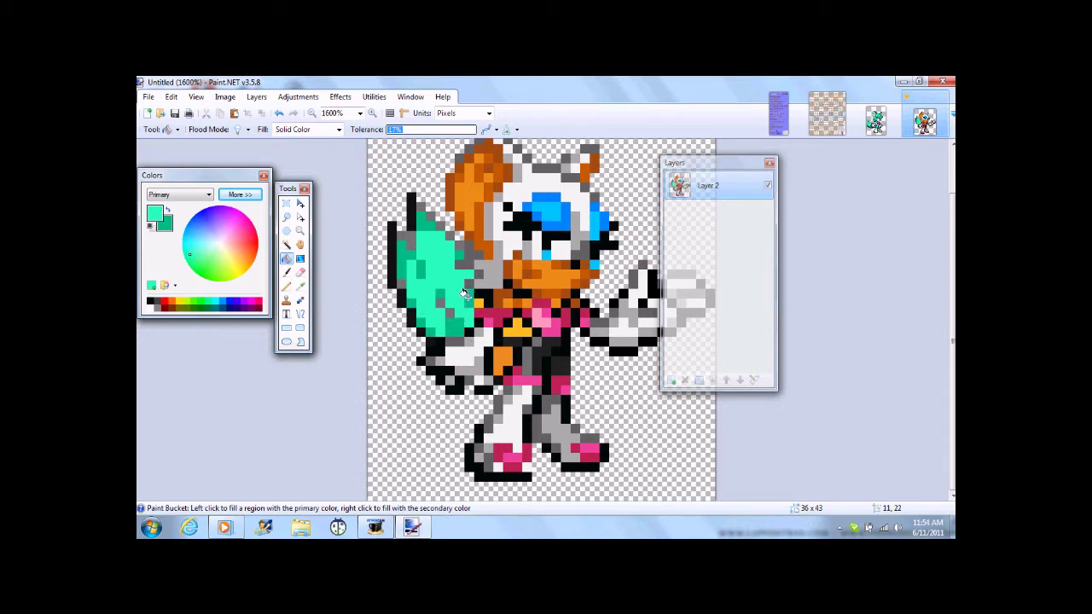
pyautogui.click(512, 327)
pyautogui.click(502, 354)
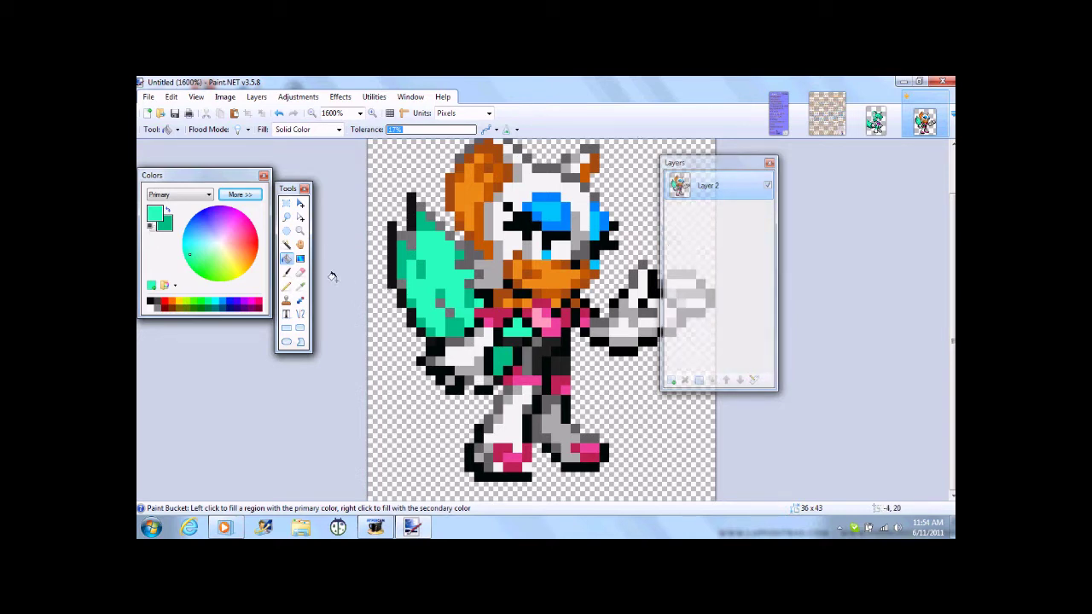
# Sample dark green from the Juliet sprite's tail outline, fill the tail's gray upper outline with it and the gray fur behind the head with medium green.
pyautogui.click(299, 286)
pyautogui.click(876, 117)
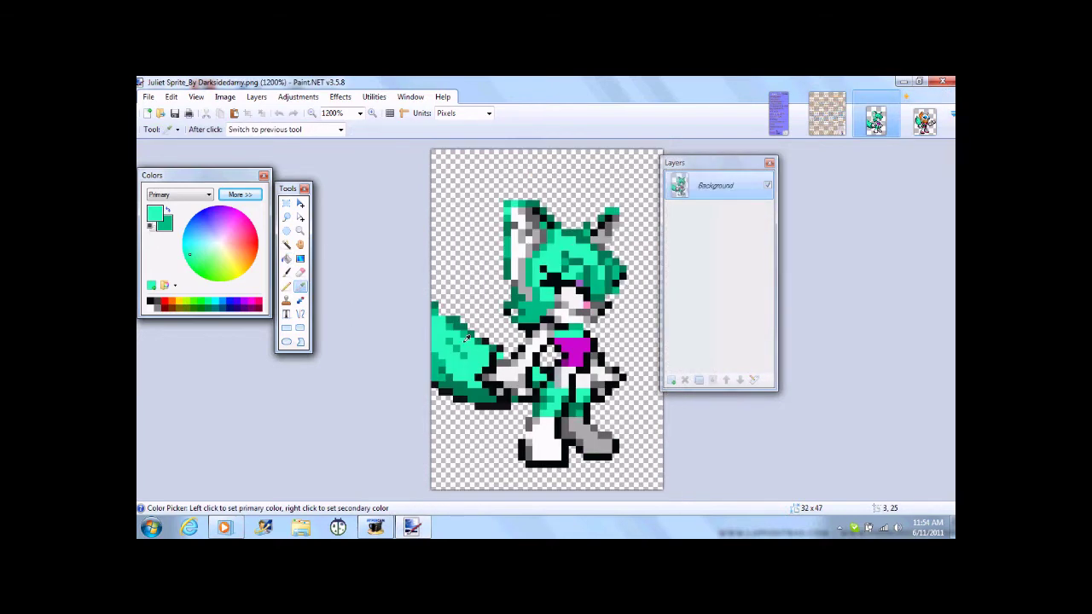
pyautogui.click(457, 318)
pyautogui.click(925, 119)
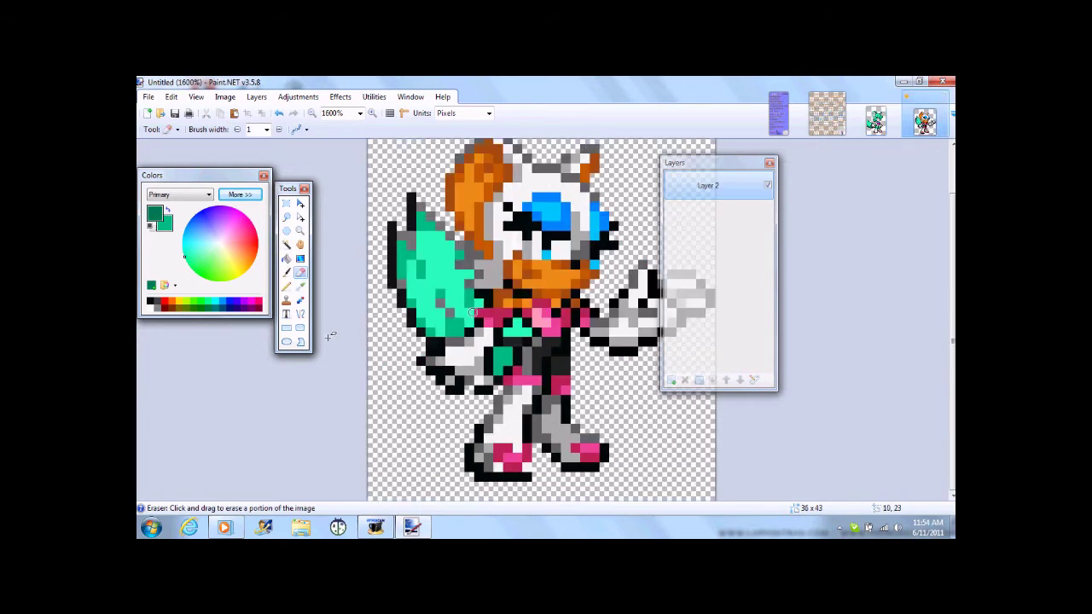
pyautogui.click(285, 258)
pyautogui.click(422, 209)
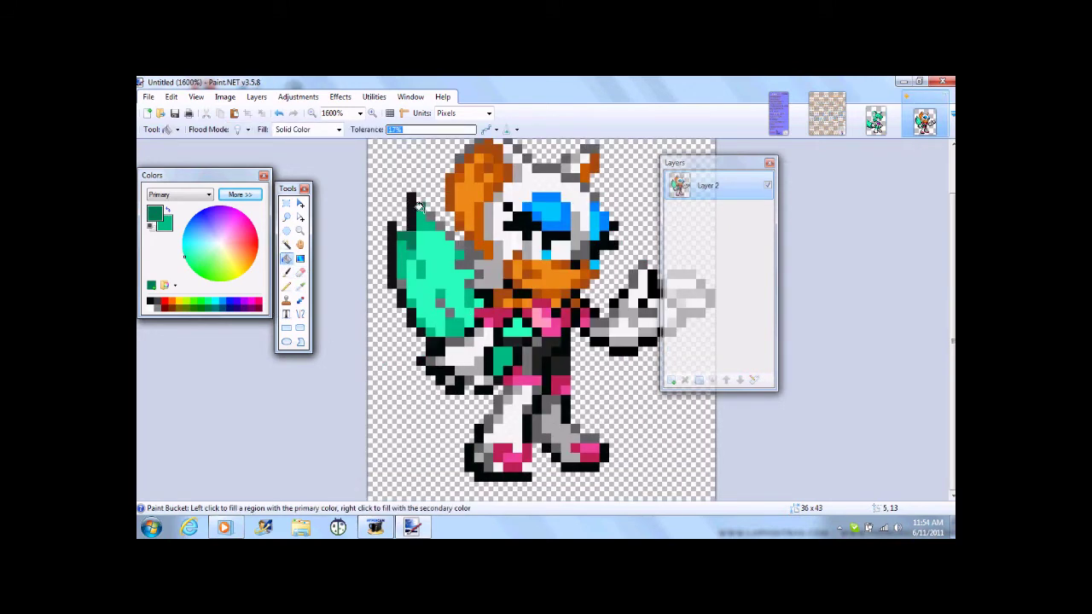
pyautogui.click(444, 227)
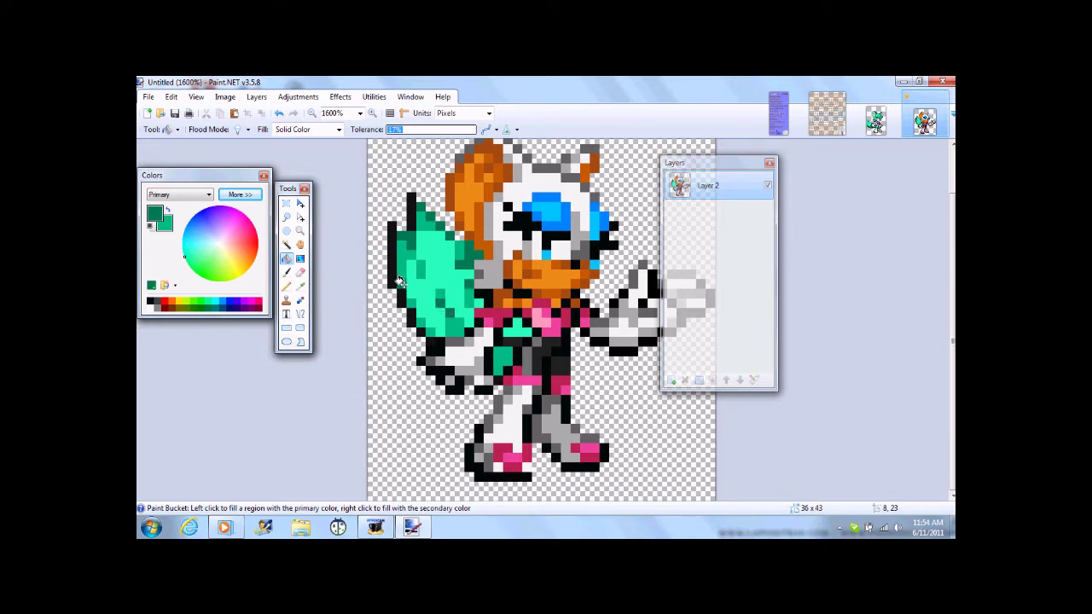
pyautogui.click(489, 272)
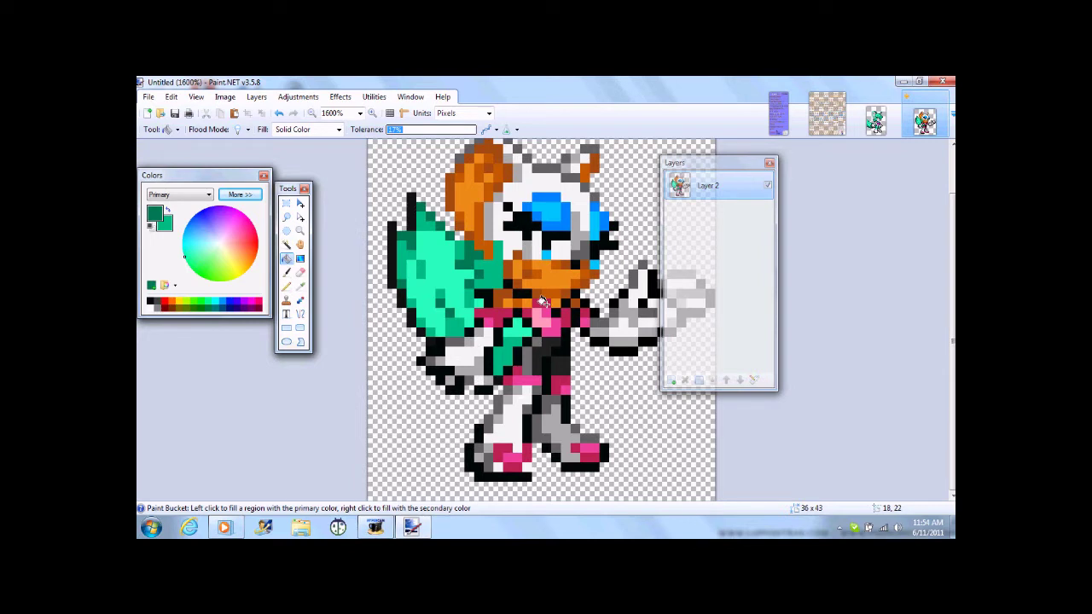
pyautogui.click(498, 230)
pyautogui.hotkey('ctrl', 'z')
pyautogui.click(484, 221)
pyautogui.hotkey('ctrl', 'z')
# Fill the head's light gray shading with medium green and the gray outlines of the head and ears with dark green.
pyautogui.click(483, 221)
pyautogui.click(515, 170)
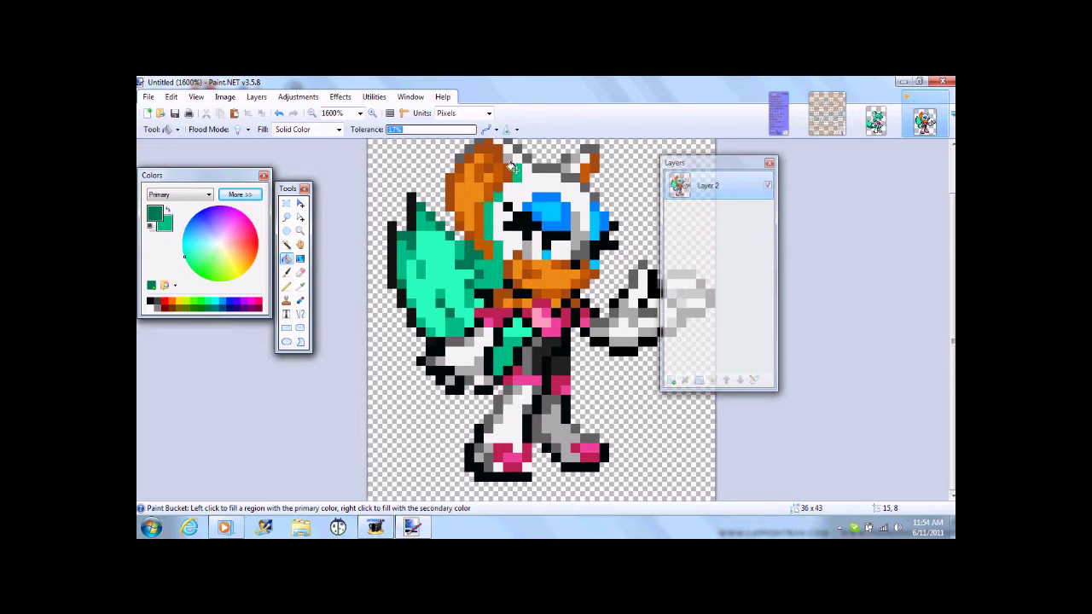
pyautogui.click(462, 155)
pyautogui.click(526, 157)
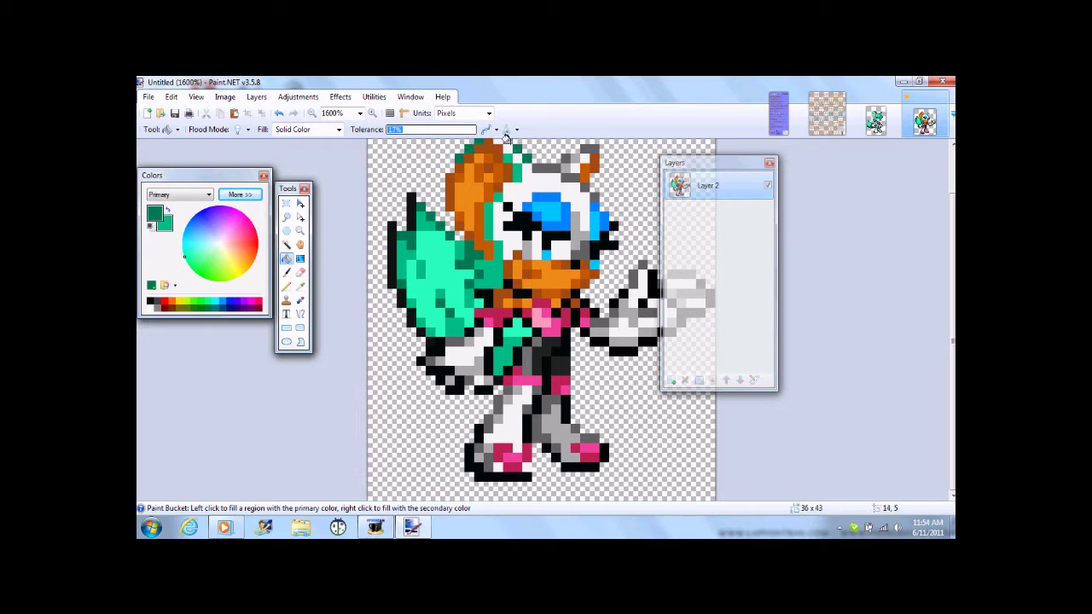
pyautogui.click(565, 167)
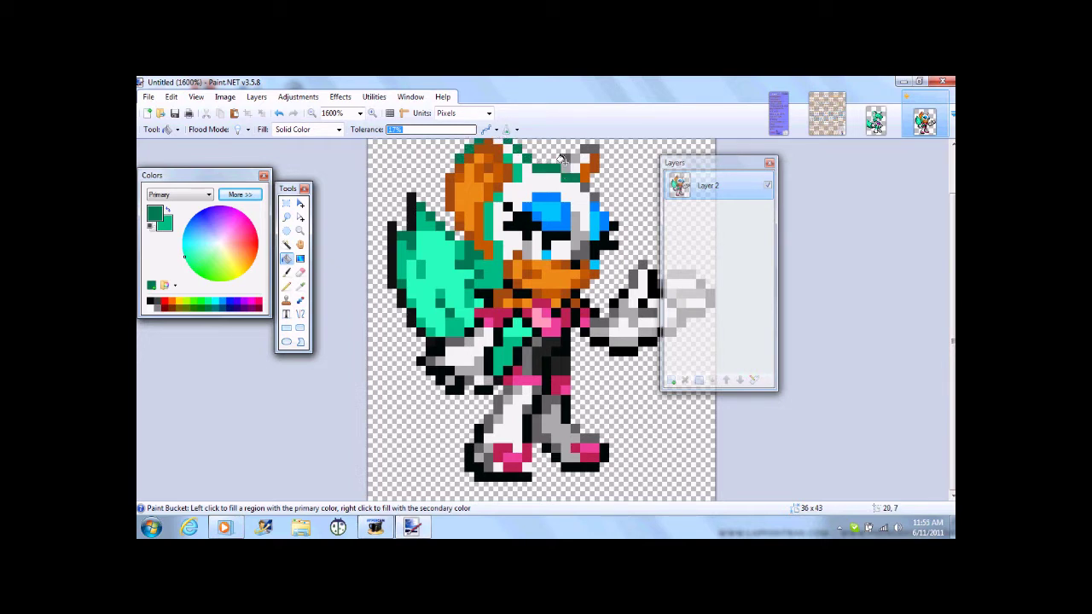
pyautogui.click(588, 150)
pyautogui.scroll(2, 814, 236)
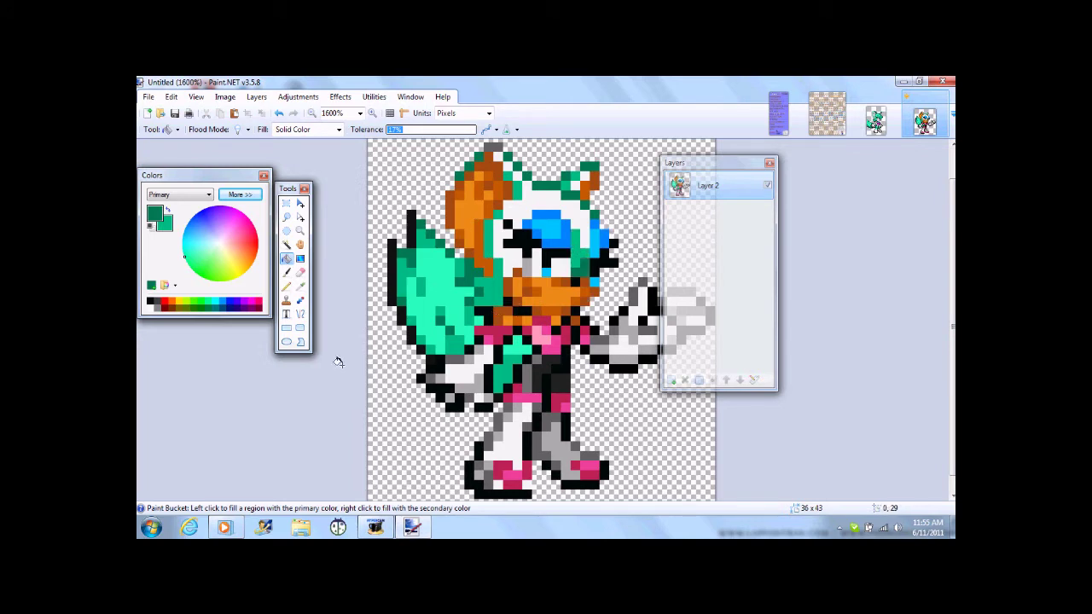
# Fill the white fur of the head and ears and the neck with green 29FEB9, and the shadow below the chin with dark green.
pyautogui.click(239, 194)
pyautogui.click(216, 318)
pyautogui.click(525, 200)
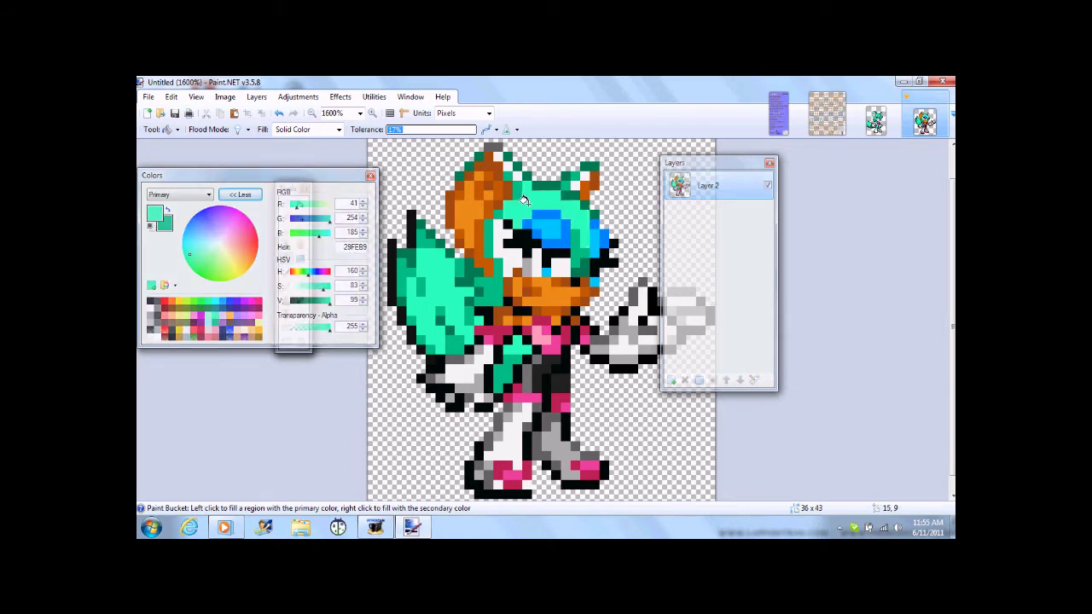
pyautogui.click(497, 247)
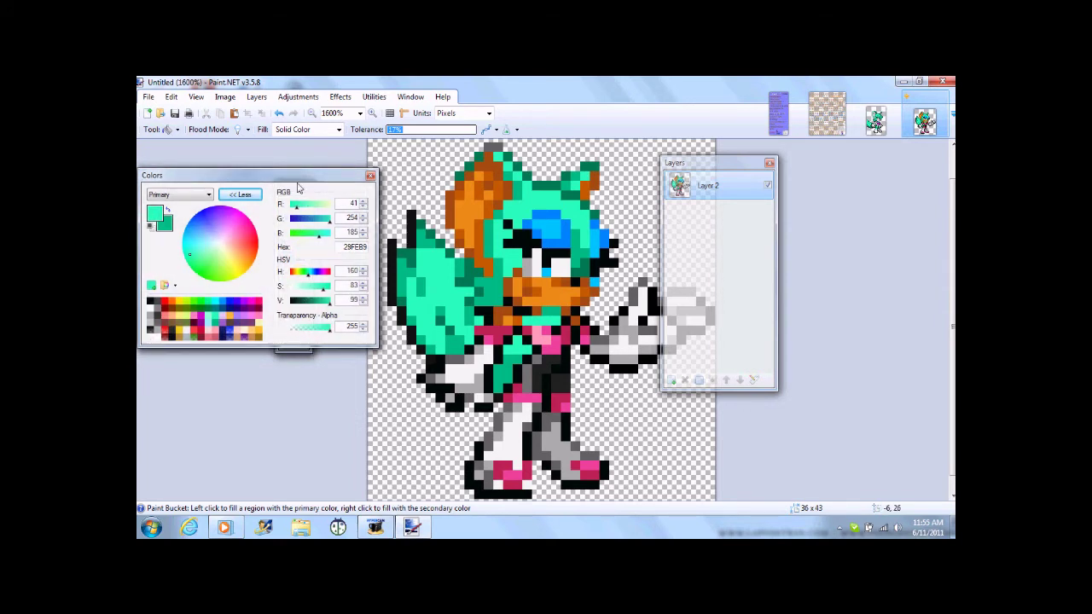
pyautogui.click(240, 194)
pyautogui.click(299, 287)
pyautogui.click(445, 294)
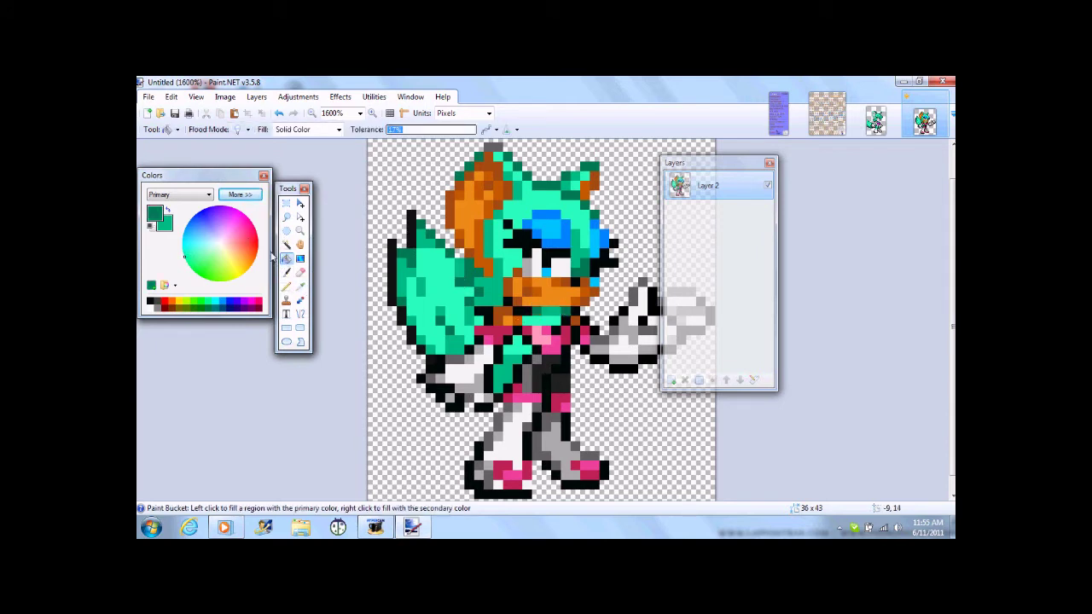
# Choose white with gray as the secondary color and fill the orange muzzle white with gray shading.
pyautogui.click(240, 194)
pyautogui.click(157, 335)
pyautogui.click(240, 195)
pyautogui.click(551, 297)
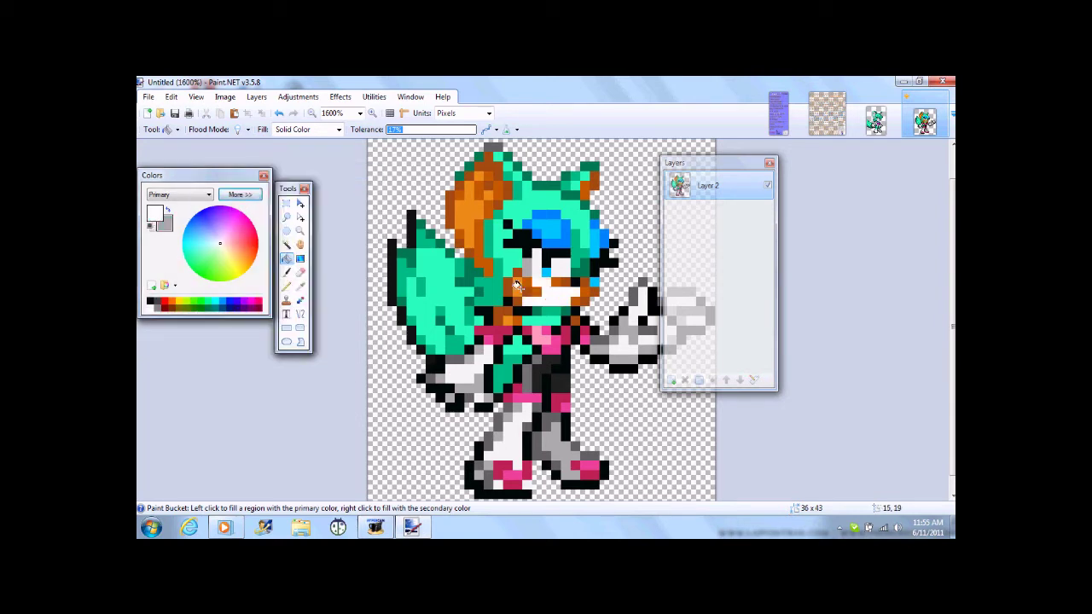
pyautogui.click(534, 292)
pyautogui.click(568, 300)
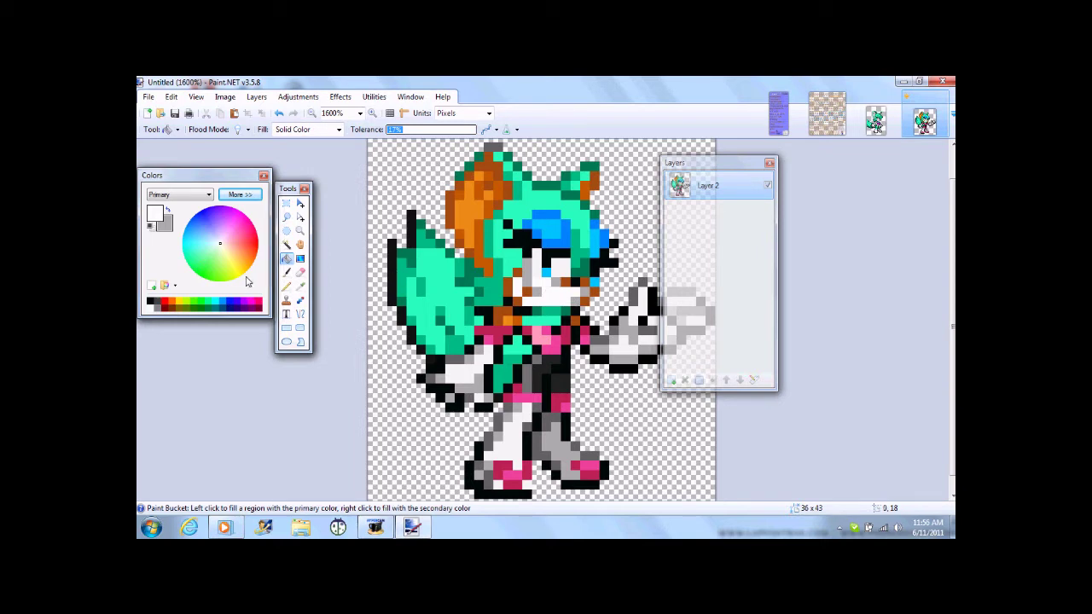
pyautogui.click(287, 272)
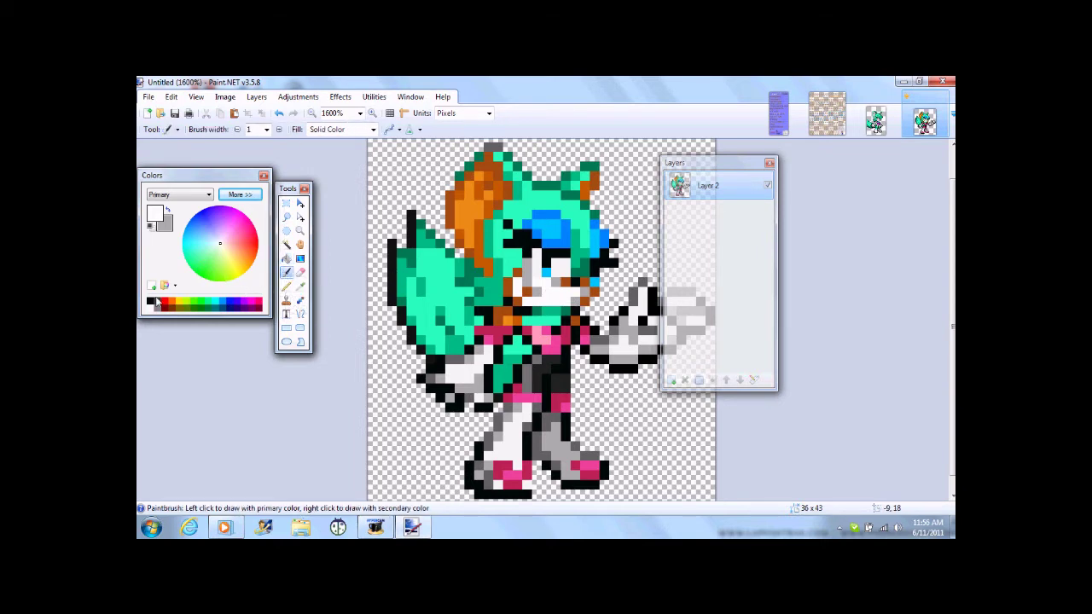
pyautogui.click(151, 301)
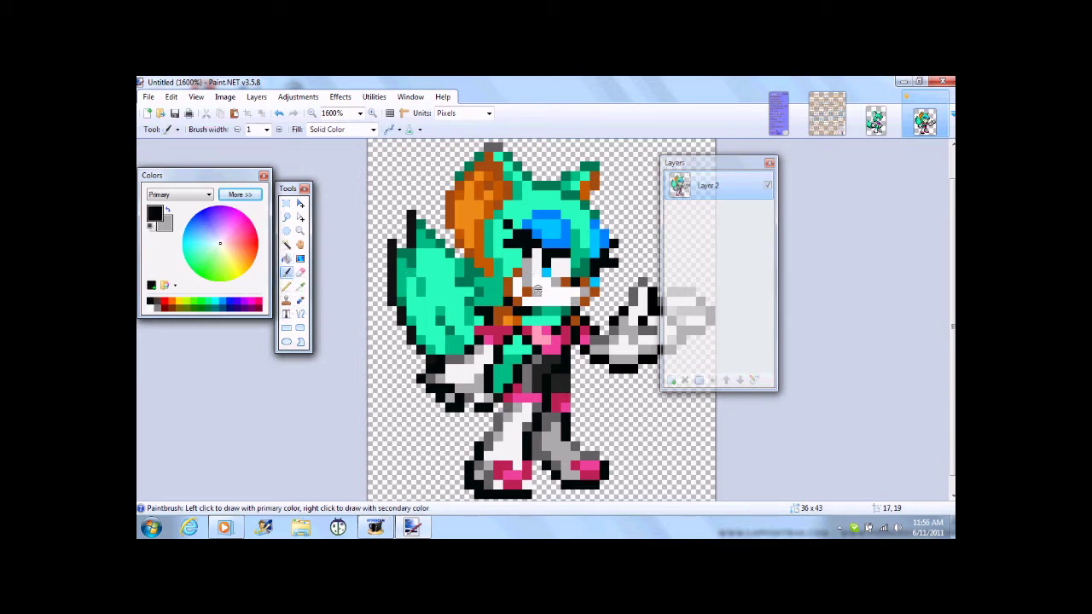
pyautogui.hotkey('ctrl', 'z')
# Fill the remaining orange outline and shading pixels around the muzzle with gray 606060 using the Paint Bucket.
pyautogui.click(286, 258)
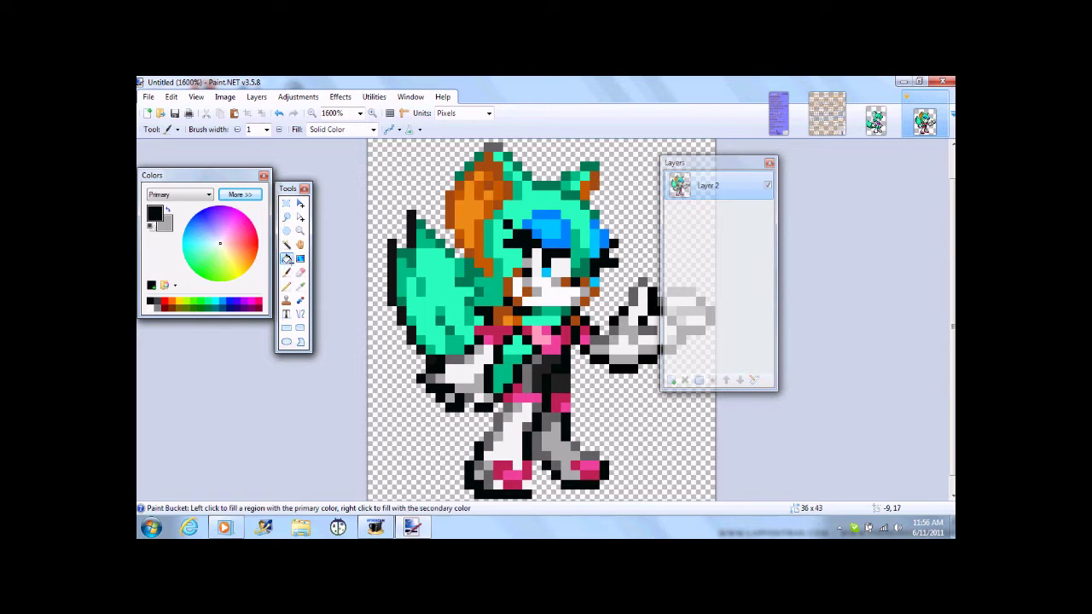
pyautogui.click(239, 195)
pyautogui.click(159, 329)
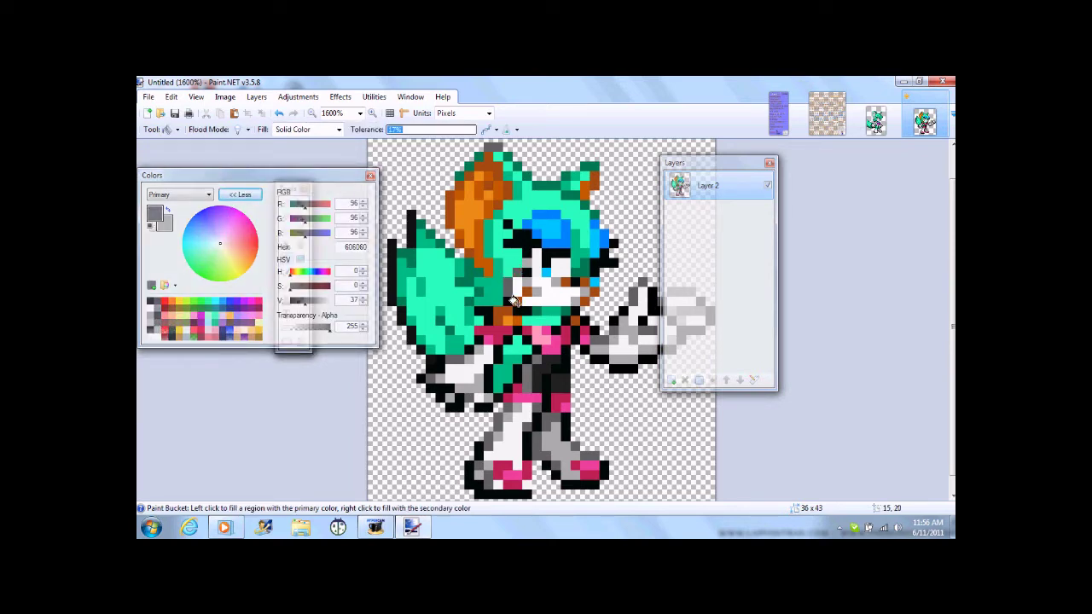
pyautogui.click(565, 280)
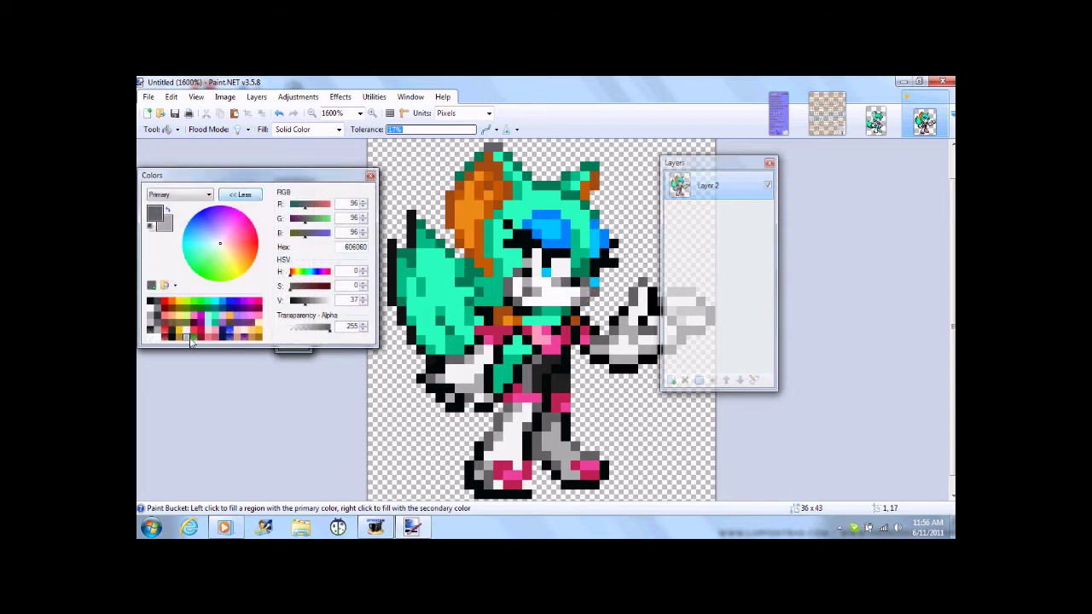
# Recolor the blue eye pixels pink F387C5 and the blue eyelids light purple DDC7E9 with purple 9F61C0 shading.
pyautogui.click(203, 314)
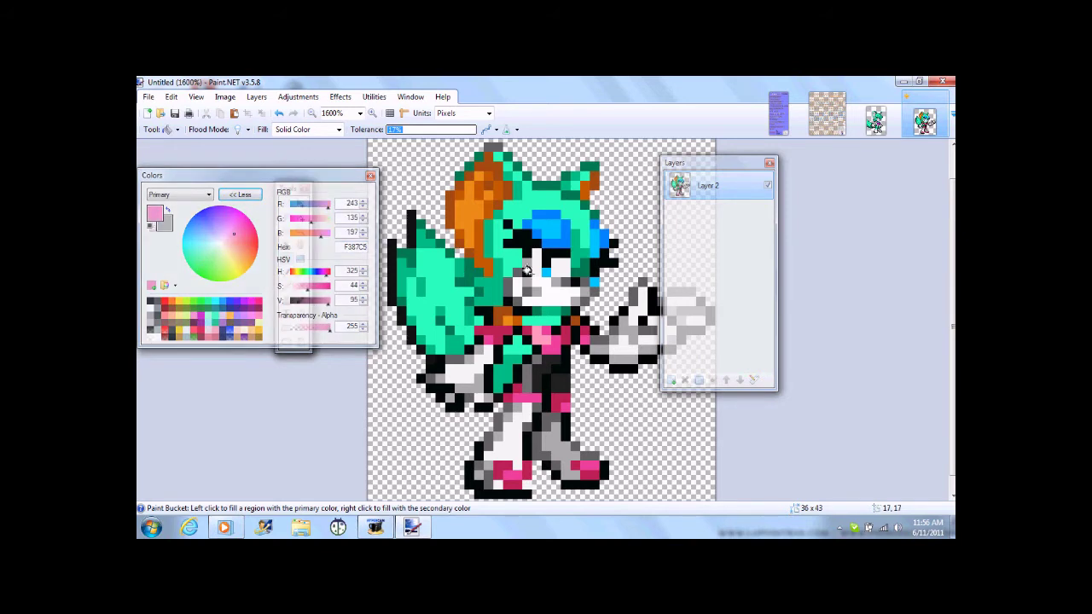
pyautogui.click(591, 280)
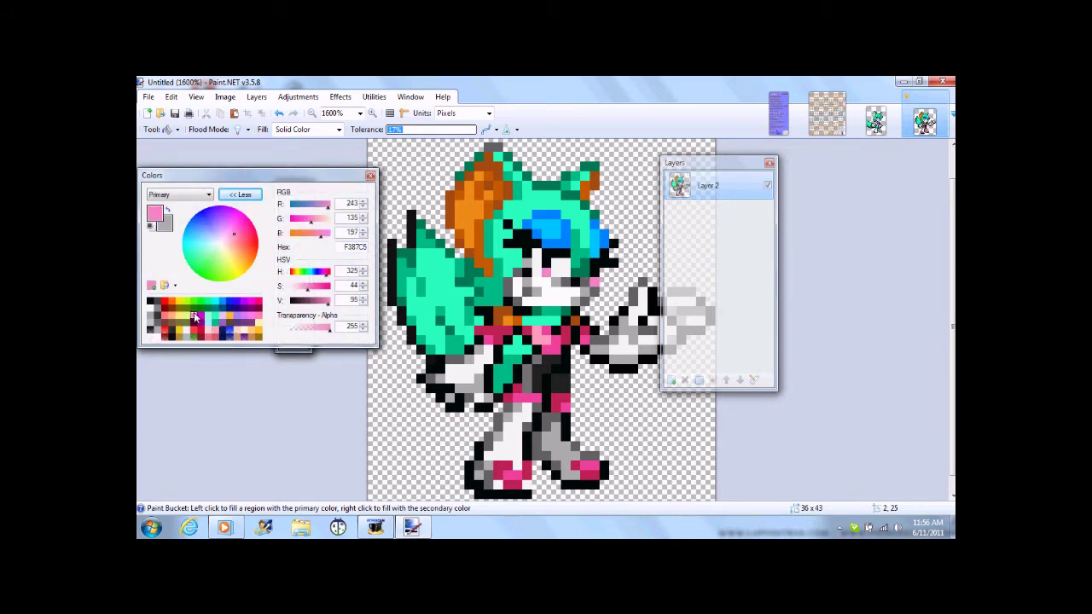
pyautogui.click(220, 310)
pyautogui.click(553, 230)
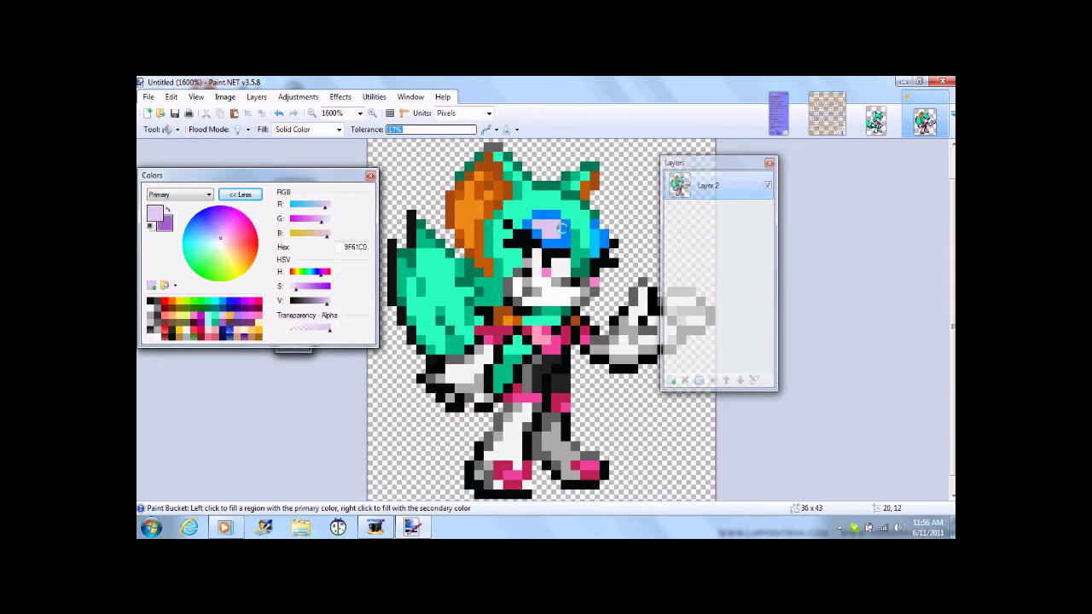
pyautogui.rightClick(555, 234)
pyautogui.click(527, 224)
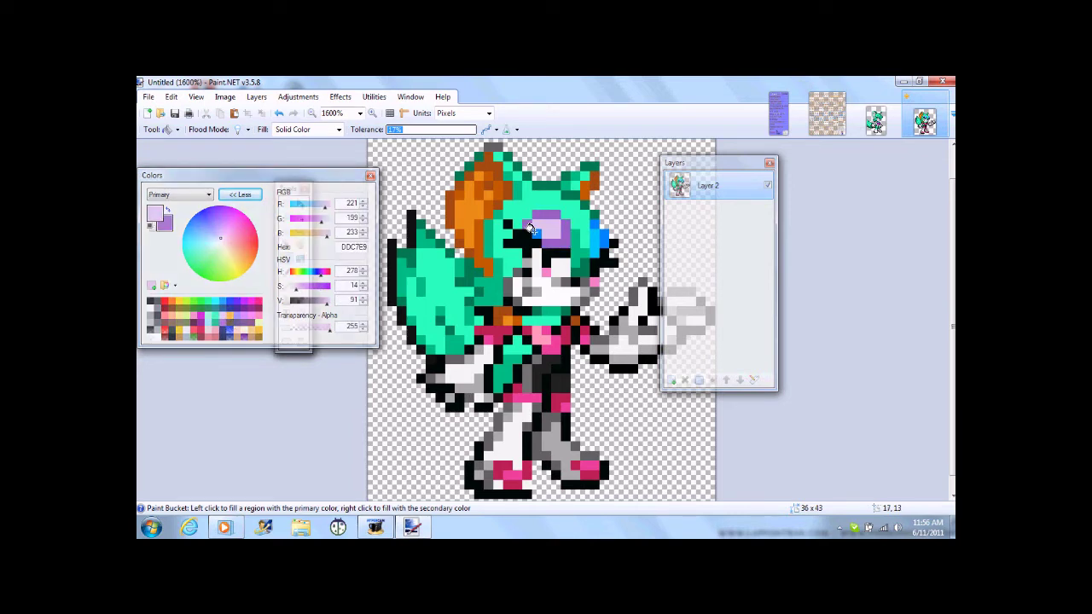
pyautogui.click(589, 220)
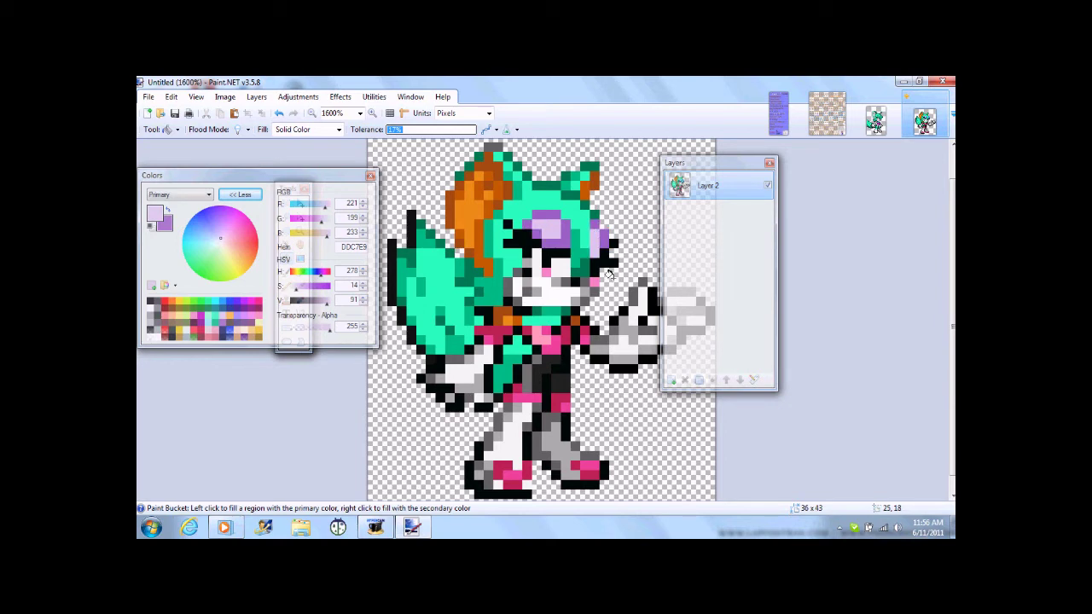
# Choose white FFFFFF with gray as the secondary color and fill the orange patches beside the neck with them.
pyautogui.click(155, 335)
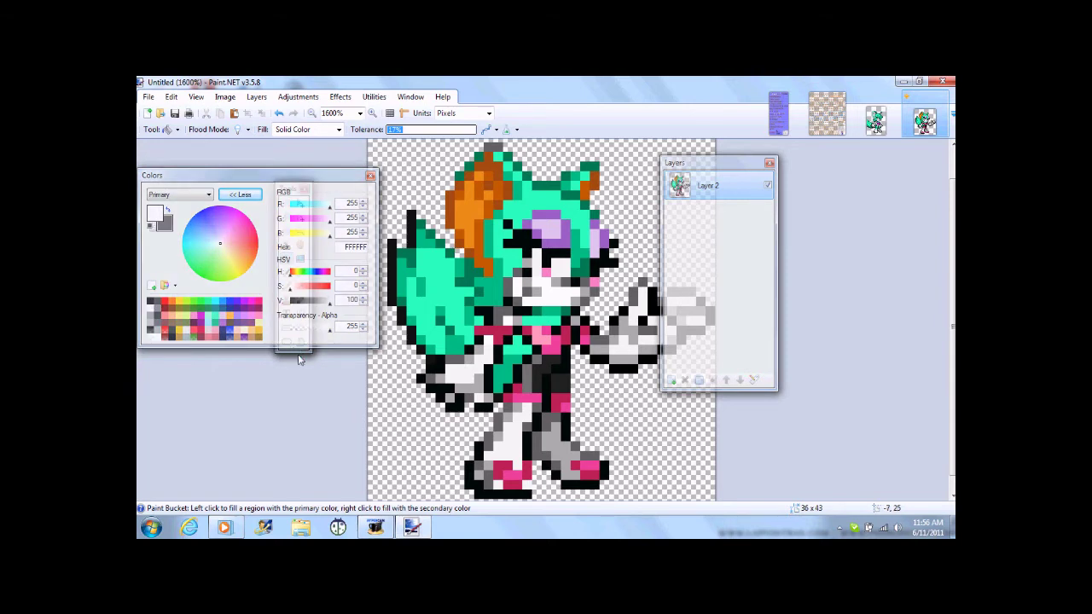
# Switch to the Paintbrush with black as the primary color and move the Layers window clear of the sprite's open hand.
pyautogui.click(240, 194)
pyautogui.click(286, 271)
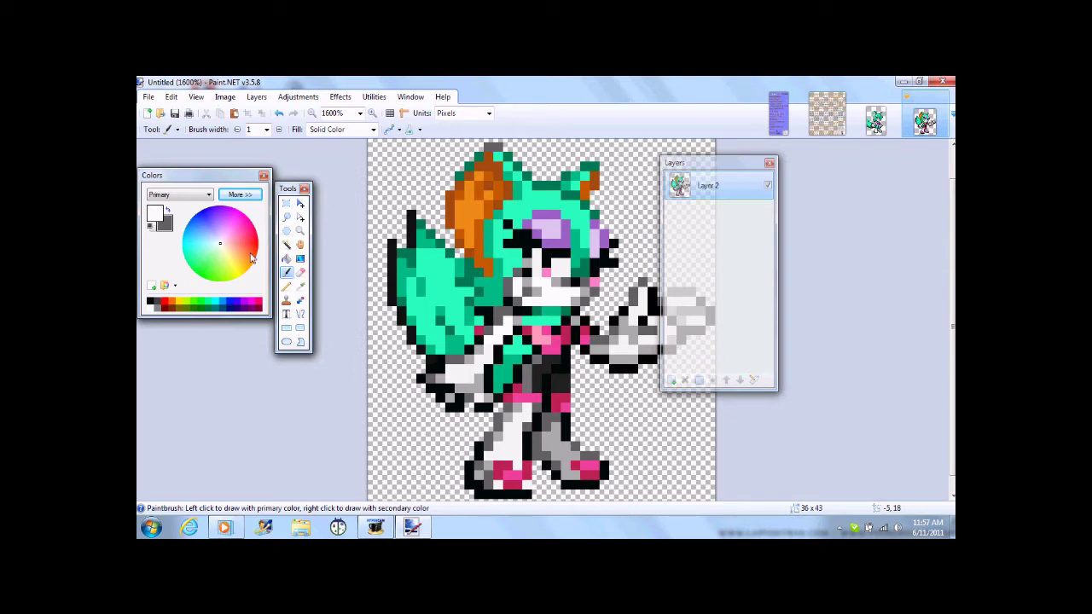
pyautogui.click(151, 302)
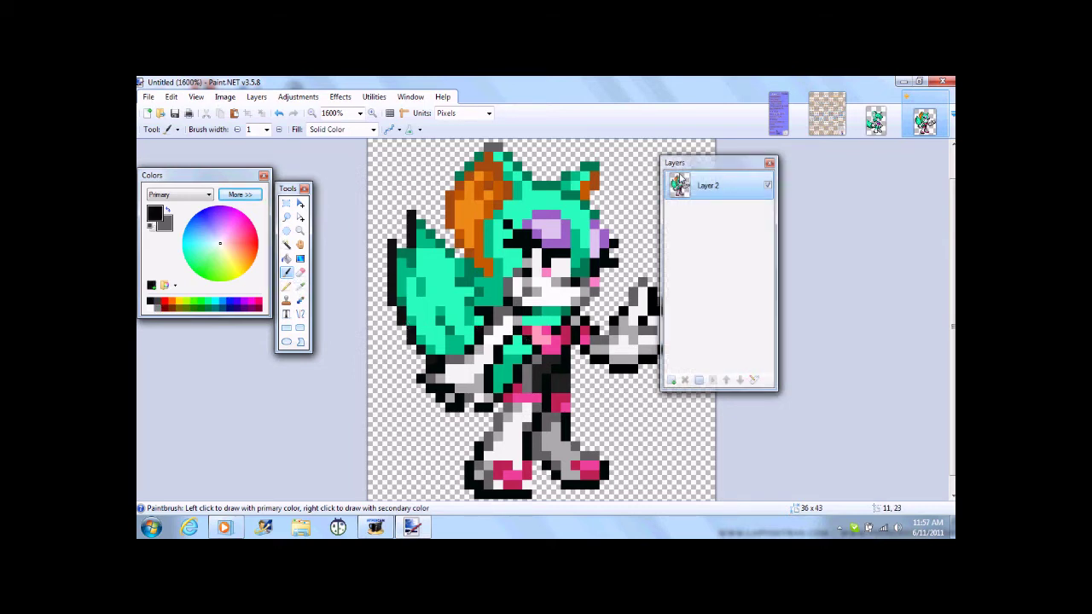
pyautogui.moveTo(673, 165); pyautogui.dragTo(841, 185)
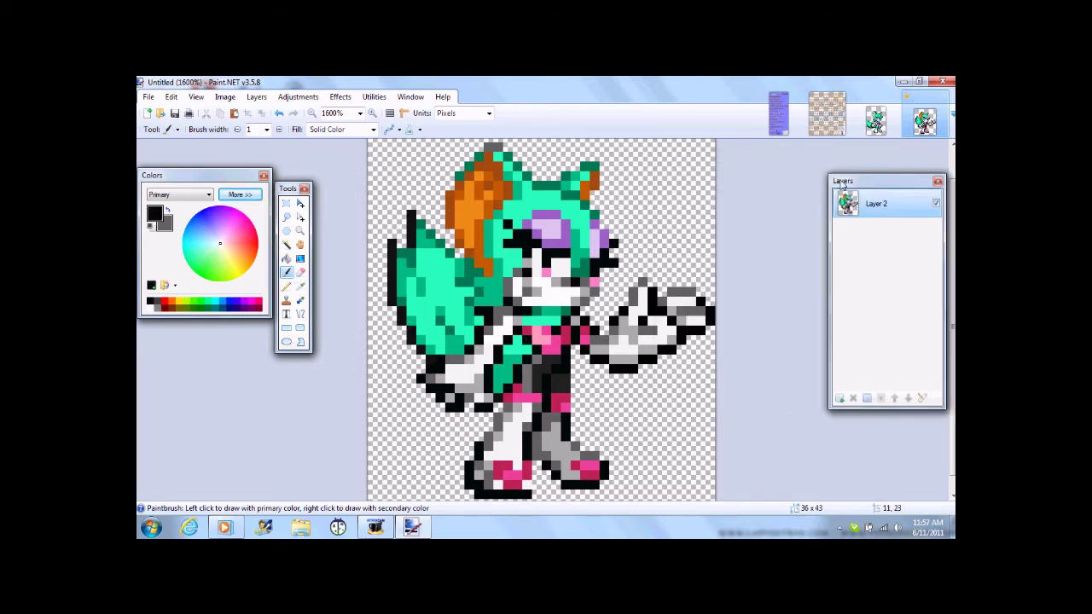
# Choose gray AFAFAF with white as the secondary color and recolor the pink near boot white and the pink far boot gray.
pyautogui.click(240, 195)
pyautogui.click(162, 337)
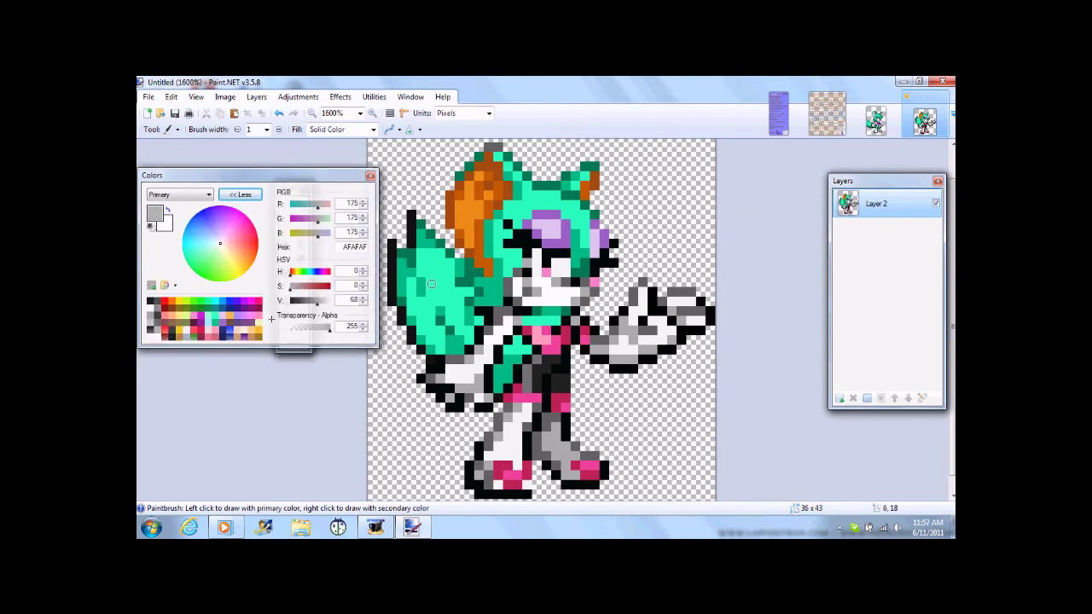
pyautogui.click(228, 198)
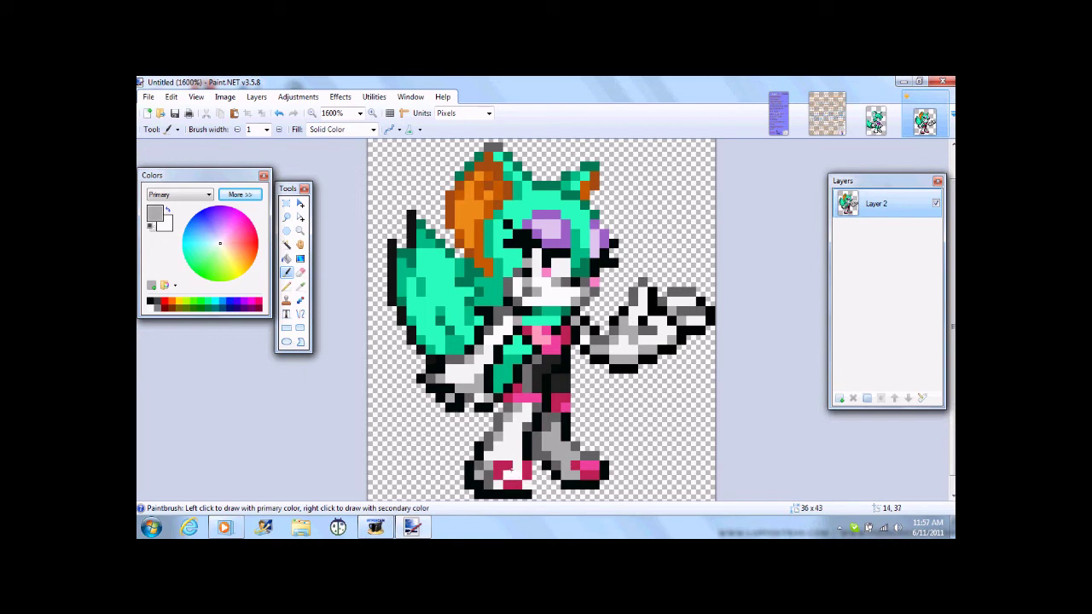
pyautogui.moveTo(521, 485); pyautogui.dragTo(522, 465)
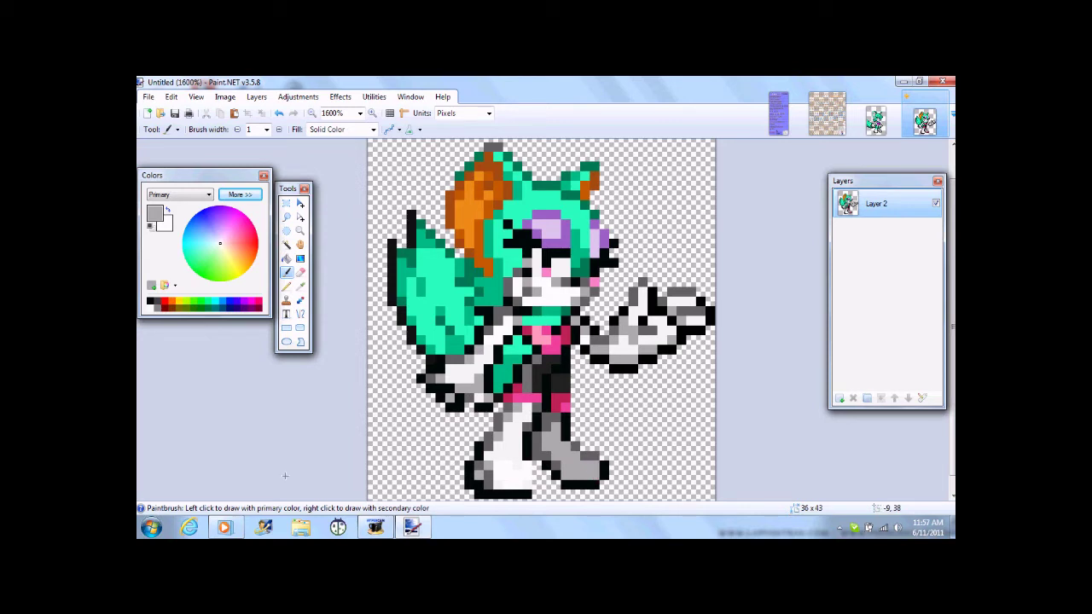
pyautogui.click(286, 257)
pyautogui.click(557, 450)
pyautogui.click(557, 449)
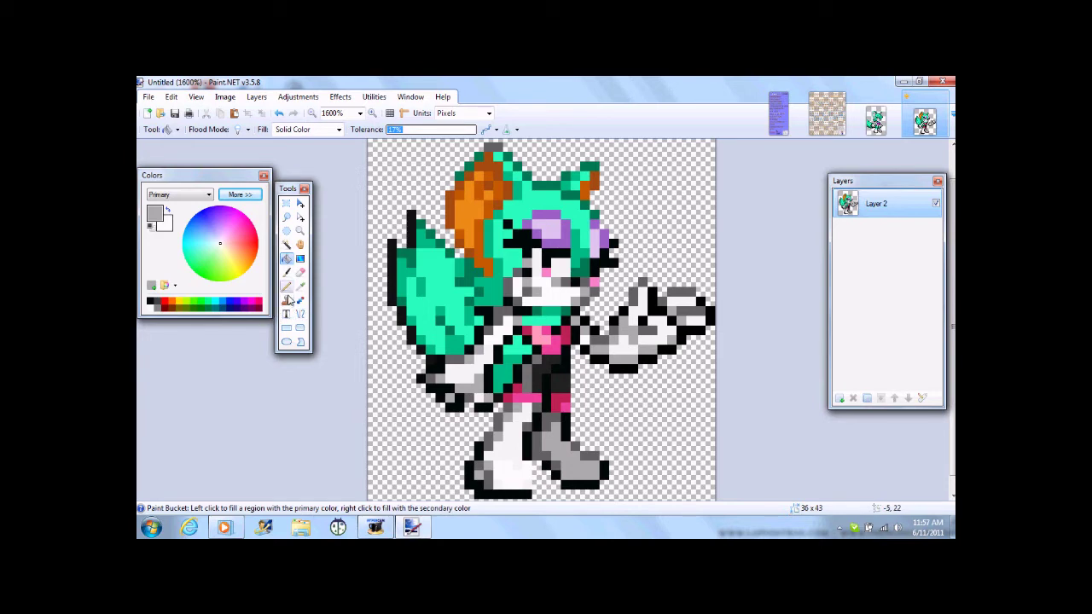
# Repaint the dark torso pixels white with gray AFAFAF shading using the Paintbrush, undoing a misplaced stroke.
pyautogui.click(287, 273)
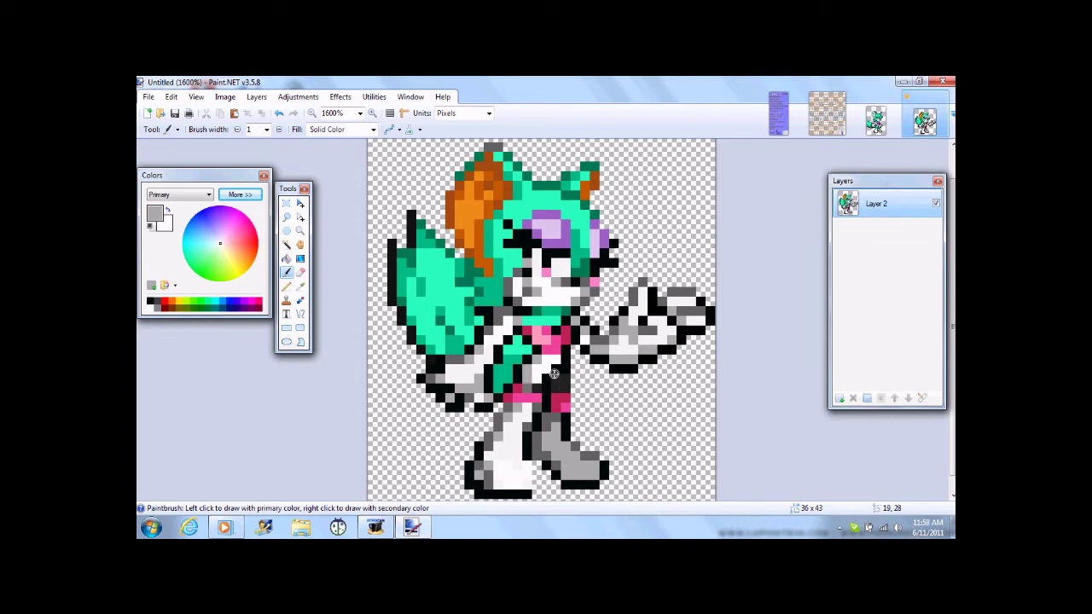
pyautogui.hotkey('ctrl', 'z')
# Choose magenta CD0CC8 with a darker purple as the secondary color and paint over the pink chest piece with them.
pyautogui.click(239, 195)
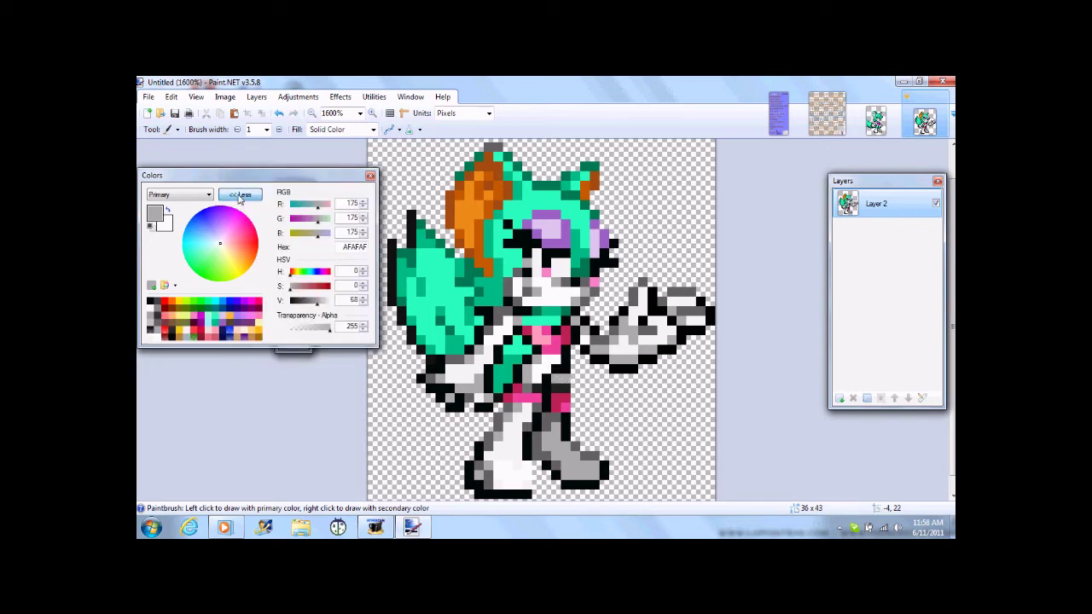
pyautogui.click(203, 319)
pyautogui.rightClick(205, 324)
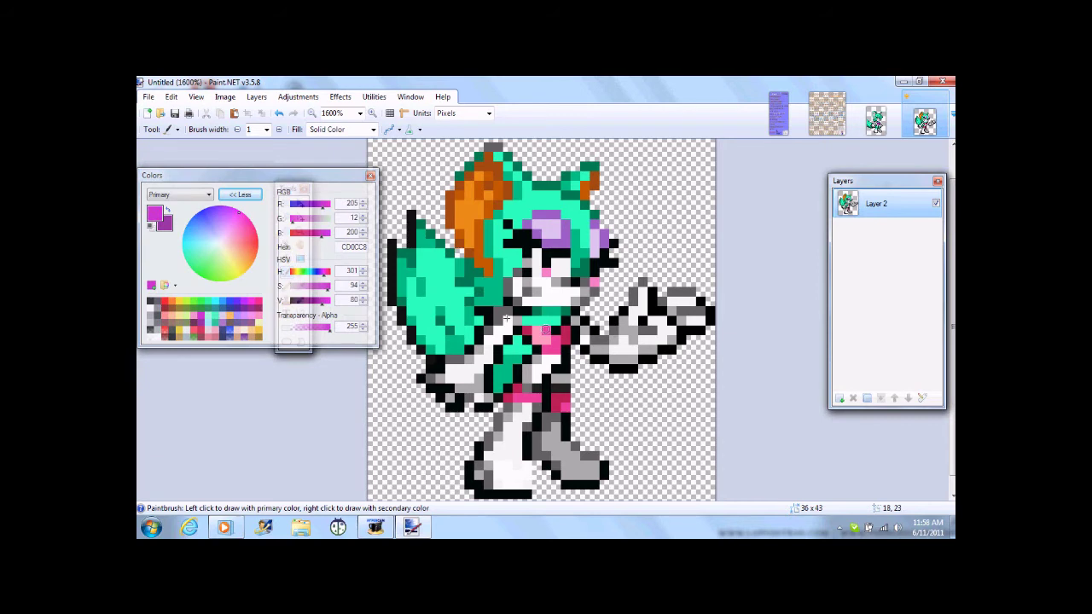
pyautogui.moveTo(540, 329)
pyautogui.mouseDown()
pyautogui.moveTo(539, 340)
pyautogui.moveTo(564, 343)
pyautogui.mouseUp()
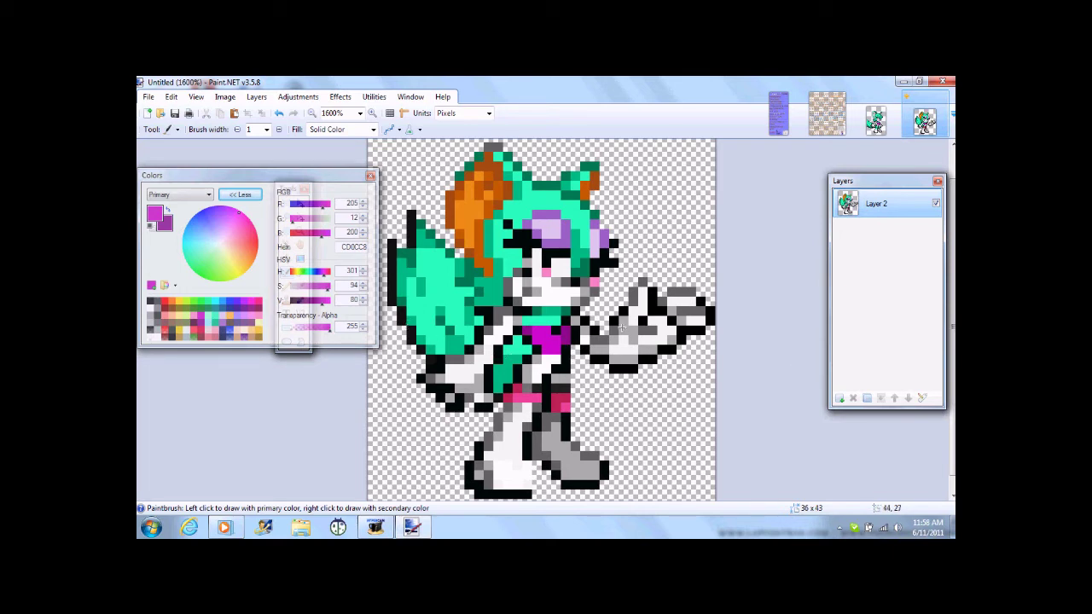
# Choose green 29FEB9 with a darker green as the secondary color and repaint the pink pixels at the waist and upper legs.
pyautogui.click(214, 317)
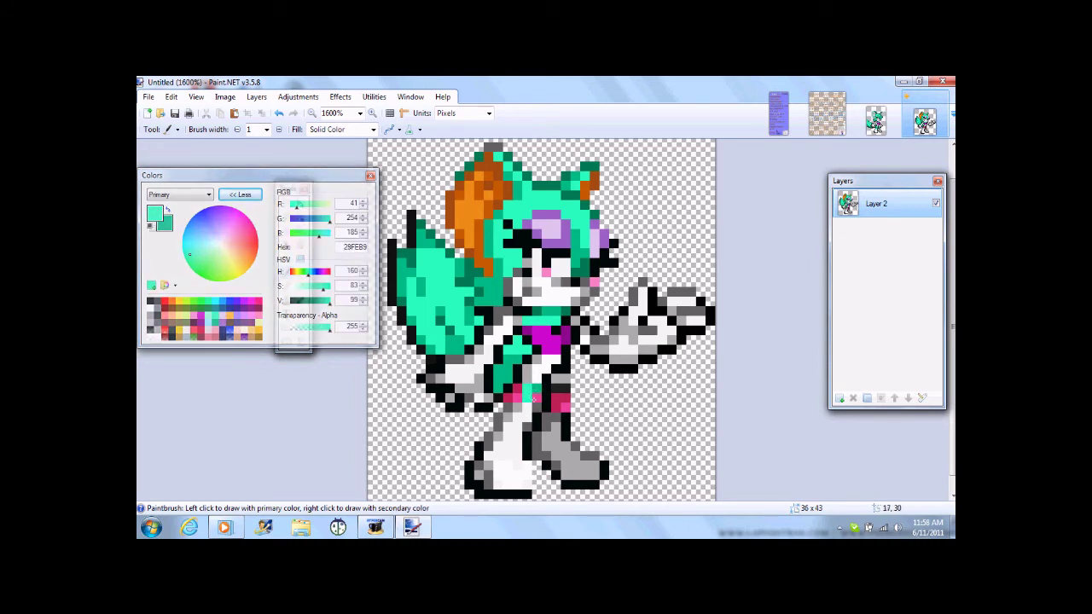
pyautogui.click(516, 394)
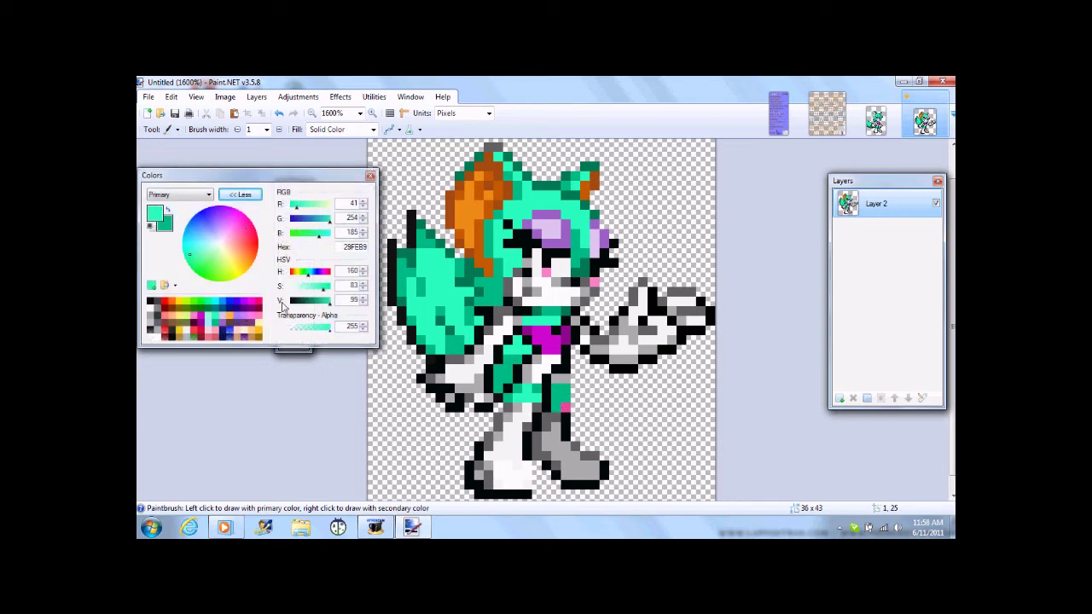
# Sample the dark green beside the tail and shade the green hip pixels with it, undoing the unwanted strokes.
pyautogui.click(240, 194)
pyautogui.click(301, 286)
pyautogui.click(467, 275)
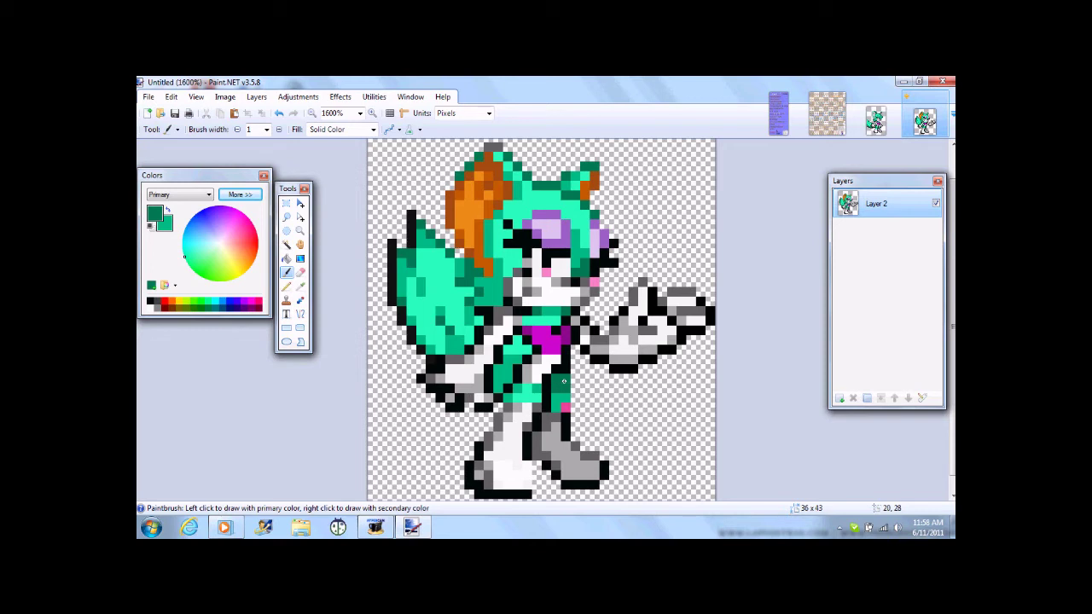
pyautogui.moveTo(566, 398); pyautogui.dragTo(572, 413)
pyautogui.hotkey('ctrl', 'z')
pyautogui.hotkey('ctrl', 'z')
pyautogui.hotkey('ctrl', 'z')
pyautogui.click(561, 390)
pyautogui.hotkey('ctrl', 'z')
pyautogui.hotkey('ctrl', 'z')
pyautogui.click(510, 407)
# Choose white with gray as the secondary color and fill the orange inner ears with them using the Paint Bucket.
pyautogui.click(240, 195)
pyautogui.click(158, 339)
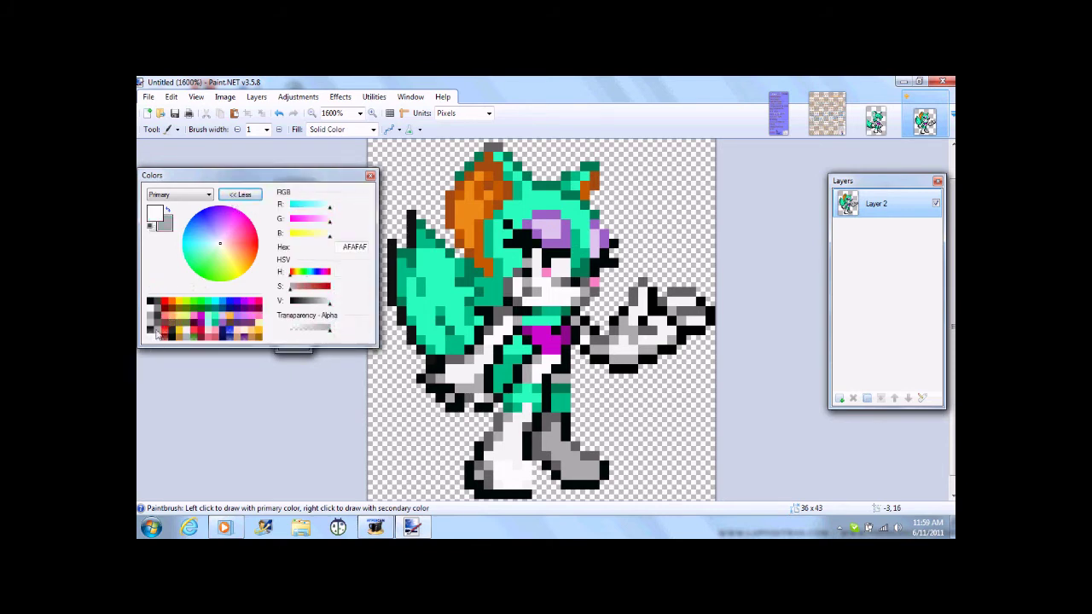
pyautogui.click(240, 195)
pyautogui.click(286, 258)
pyautogui.click(465, 205)
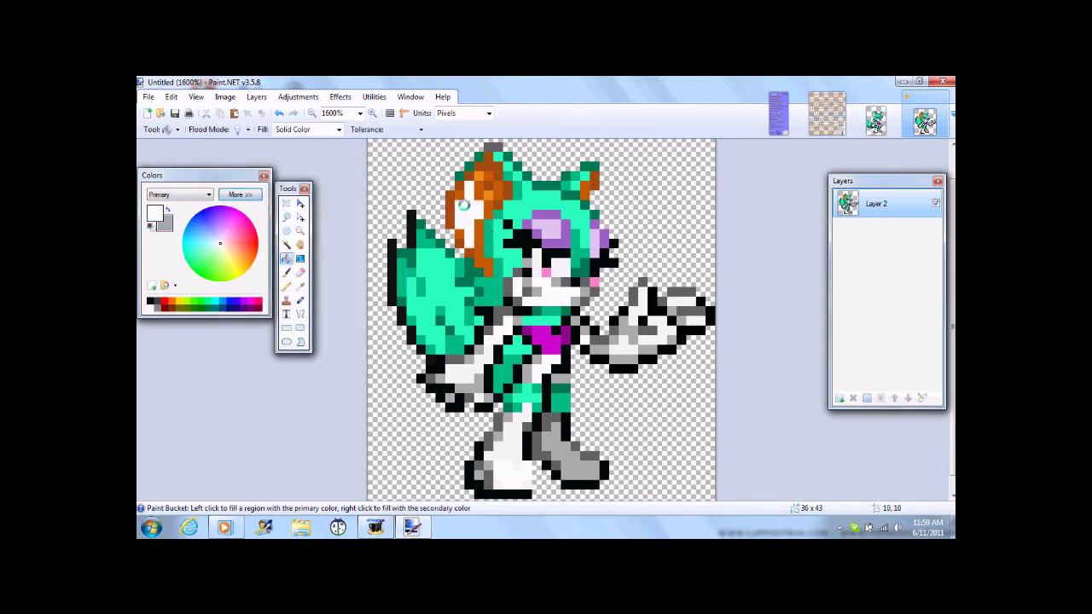
pyautogui.click(485, 193)
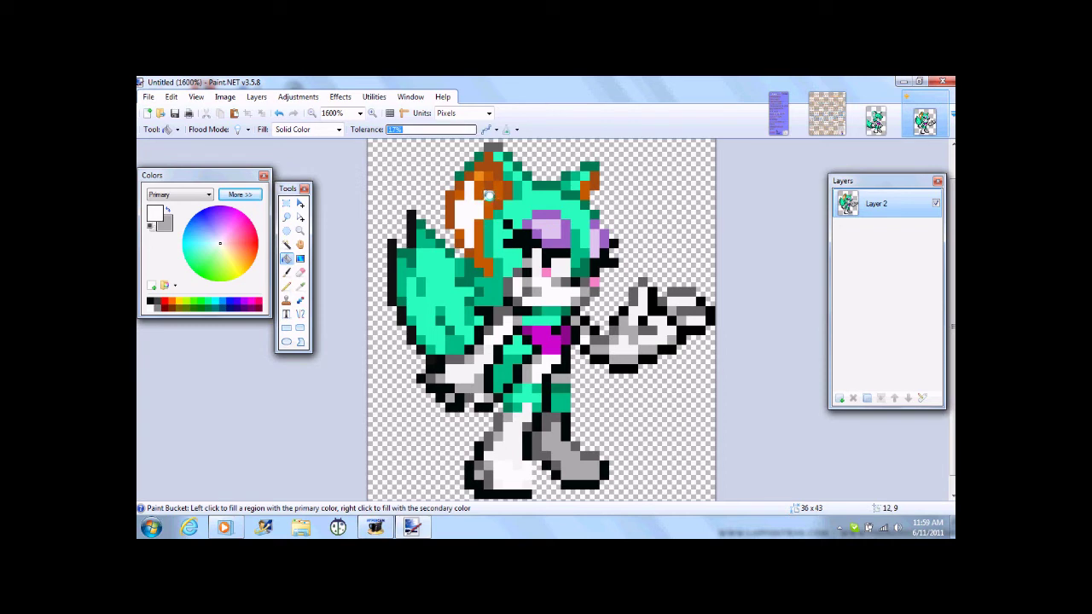
pyautogui.click(482, 176)
pyautogui.click(457, 192)
pyautogui.click(477, 249)
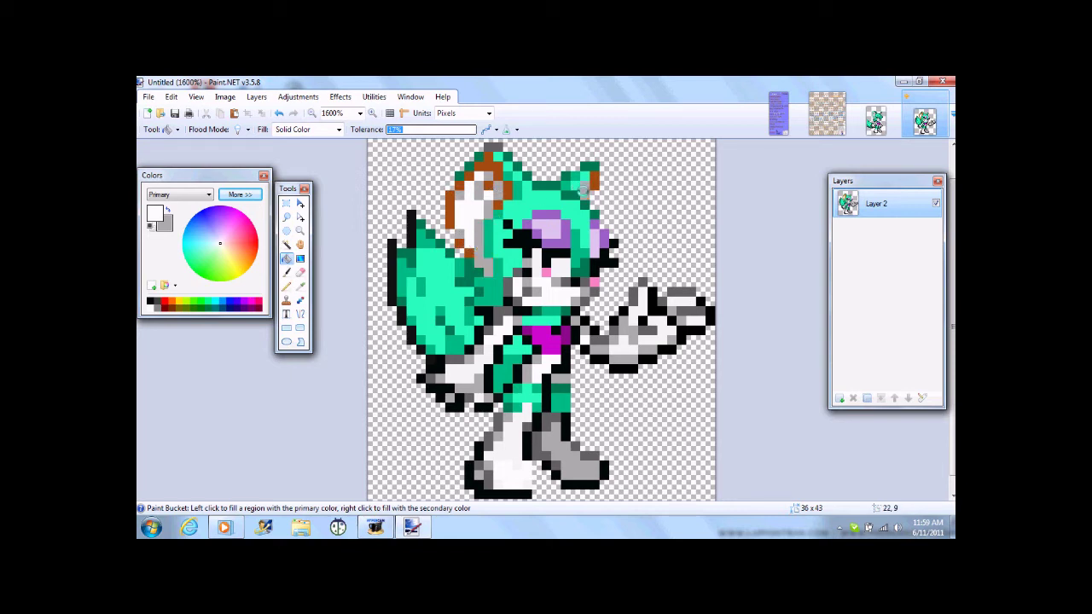
# Fill the remaining brown ear pixels with dark gray sampled from the muzzle and erase the larger ear's outermost edge.
pyautogui.click(300, 286)
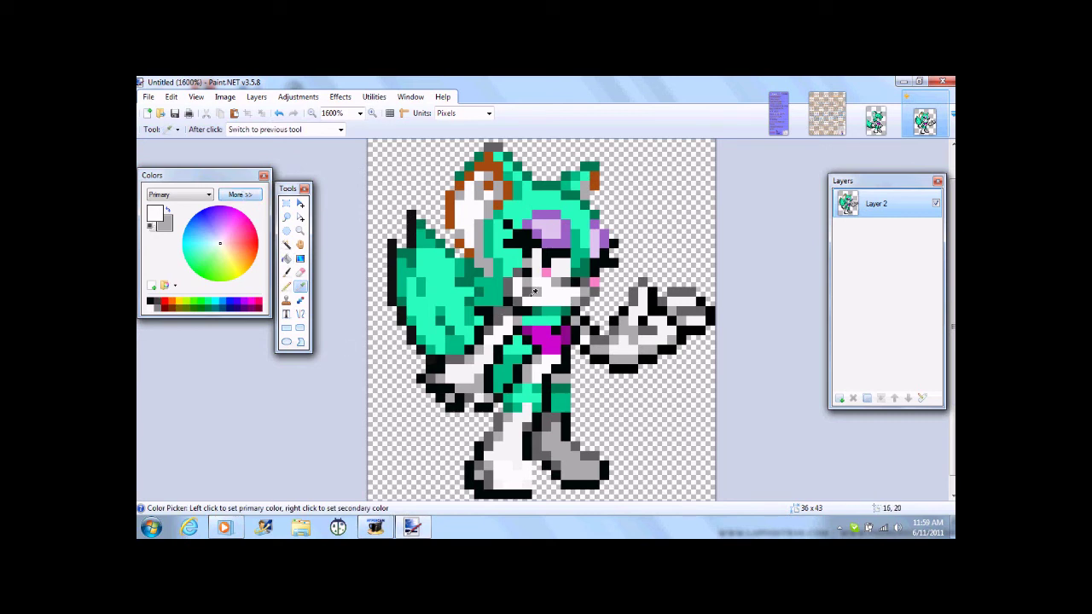
pyautogui.click(535, 292)
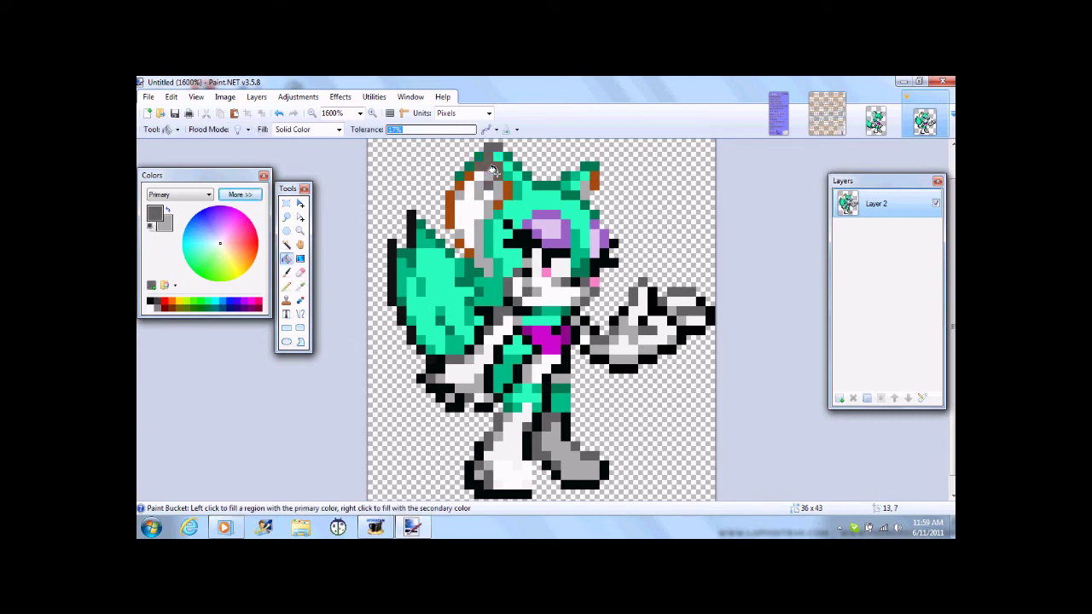
pyautogui.click(445, 198)
pyautogui.click(505, 187)
pyautogui.click(496, 205)
pyautogui.click(590, 178)
pyautogui.click(300, 272)
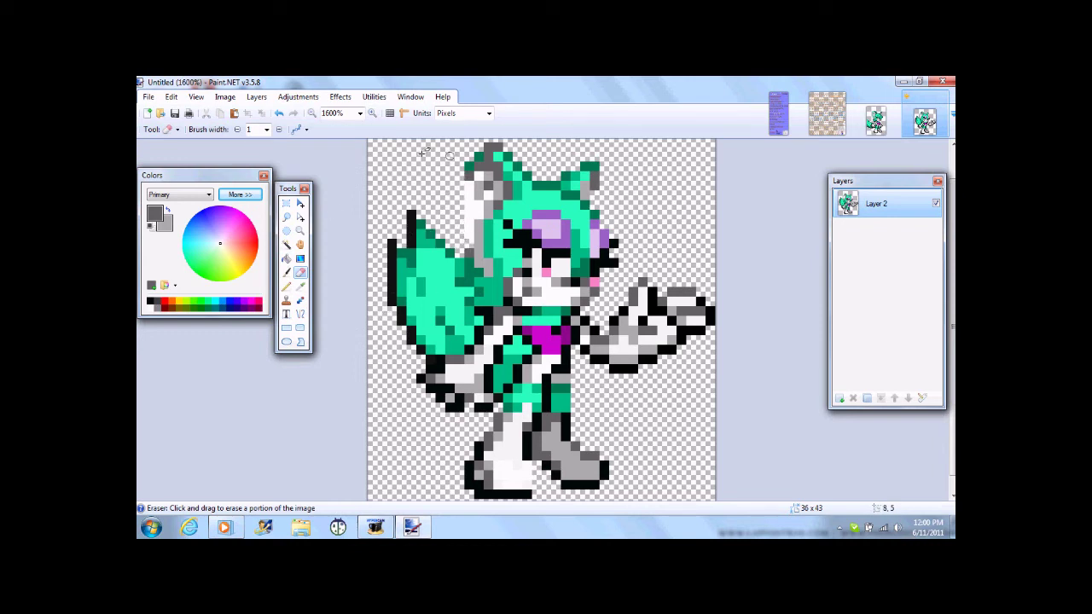
# Draw a new outer edge up the side of the larger ear in green 29FEB9 with the Pencil.
pyautogui.click(288, 285)
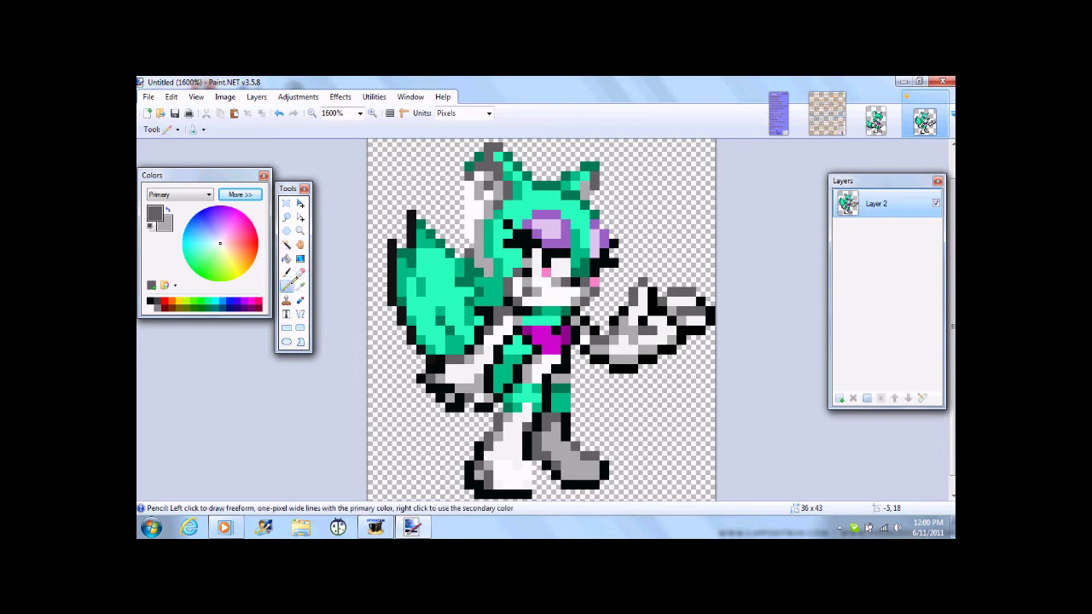
pyautogui.click(240, 194)
pyautogui.click(214, 320)
pyautogui.click(240, 194)
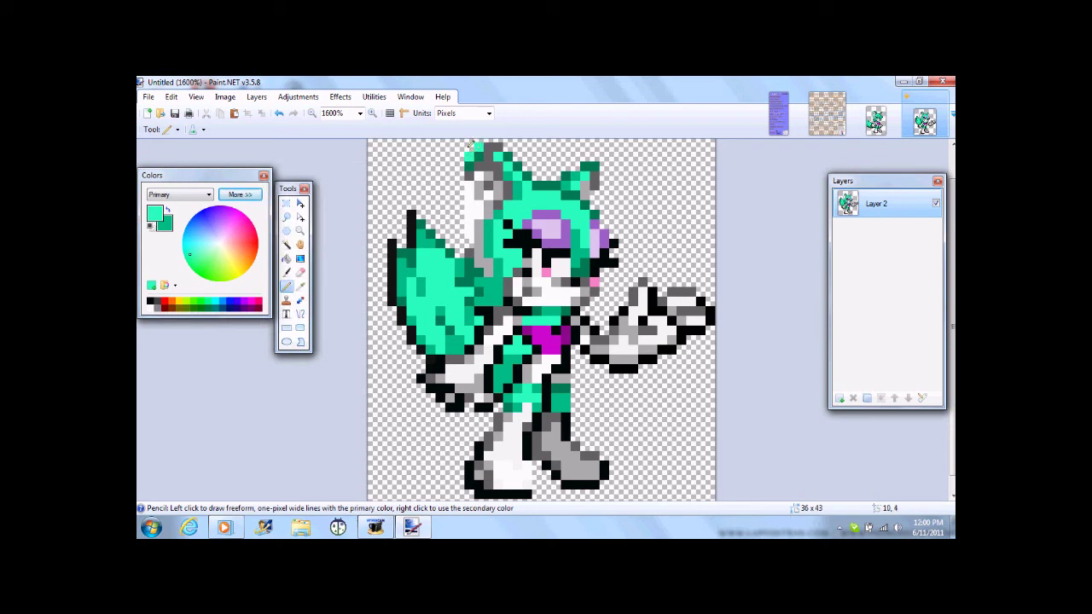
pyautogui.moveTo(466, 179)
pyautogui.mouseDown()
pyautogui.moveTo(462, 164)
pyautogui.moveTo(469, 212)
pyautogui.mouseUp()
pyautogui.hotkey('ctrl', 'z')
pyautogui.moveTo(464, 232); pyautogui.dragTo(461, 141)
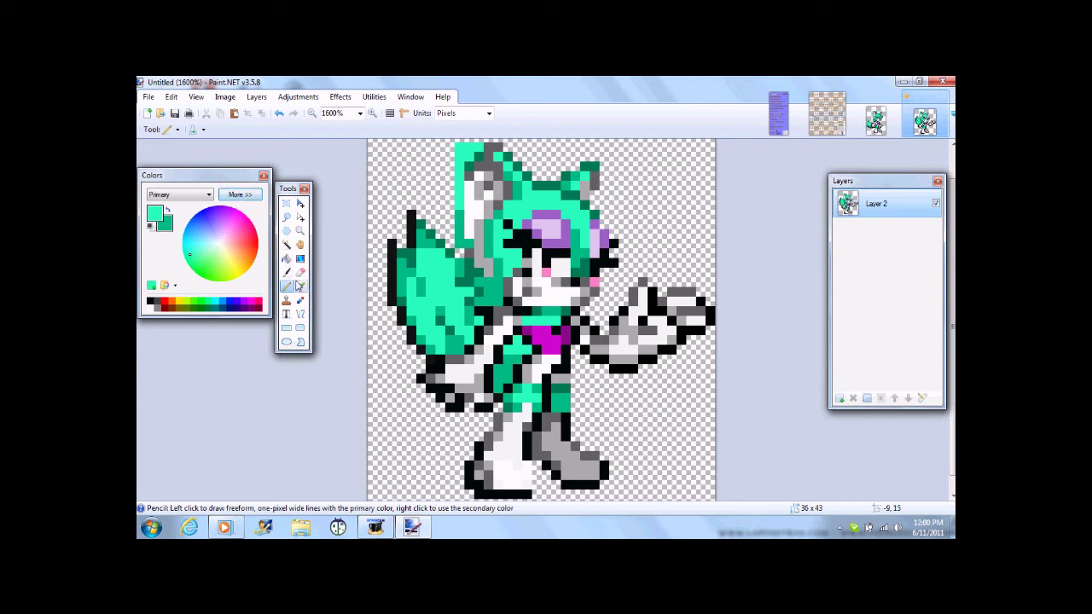
# Sample the dark green beside the tail and pencil shading along the larger ear's new edge.
pyautogui.click(301, 286)
pyautogui.click(470, 273)
pyautogui.moveTo(470, 243)
pyautogui.mouseDown()
pyautogui.moveTo(461, 165)
pyautogui.moveTo(472, 153)
pyautogui.mouseUp()
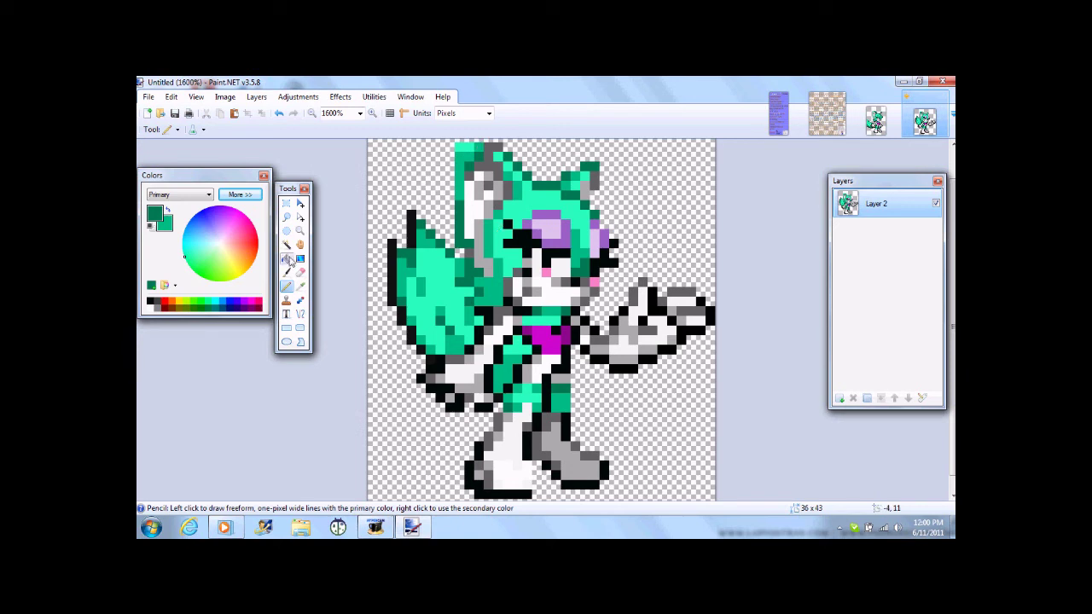
# Sample white from the larger ear and extend its white inside up to the tip with the Pencil.
pyautogui.click(299, 286)
pyautogui.click(473, 217)
pyautogui.click(474, 182)
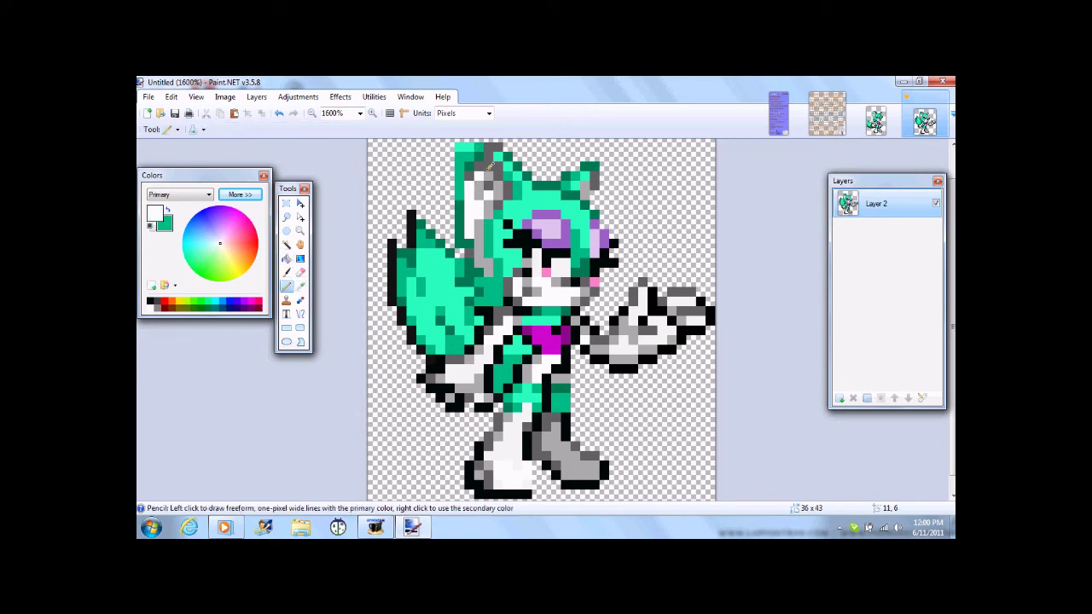
pyautogui.moveTo(479, 162); pyautogui.dragTo(479, 151)
# Extend the smaller ear's tip outward with gray and green pixels in colors sampled from that ear.
pyautogui.click(300, 287)
pyautogui.click(589, 181)
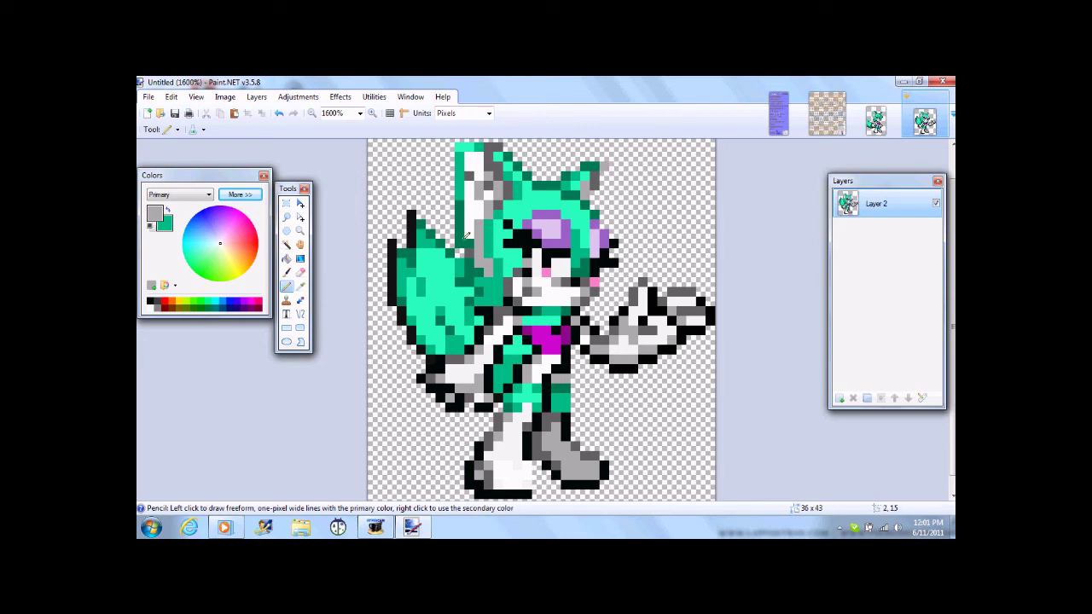
pyautogui.click(300, 286)
pyautogui.click(587, 169)
pyautogui.click(597, 160)
pyautogui.click(300, 287)
pyautogui.click(588, 163)
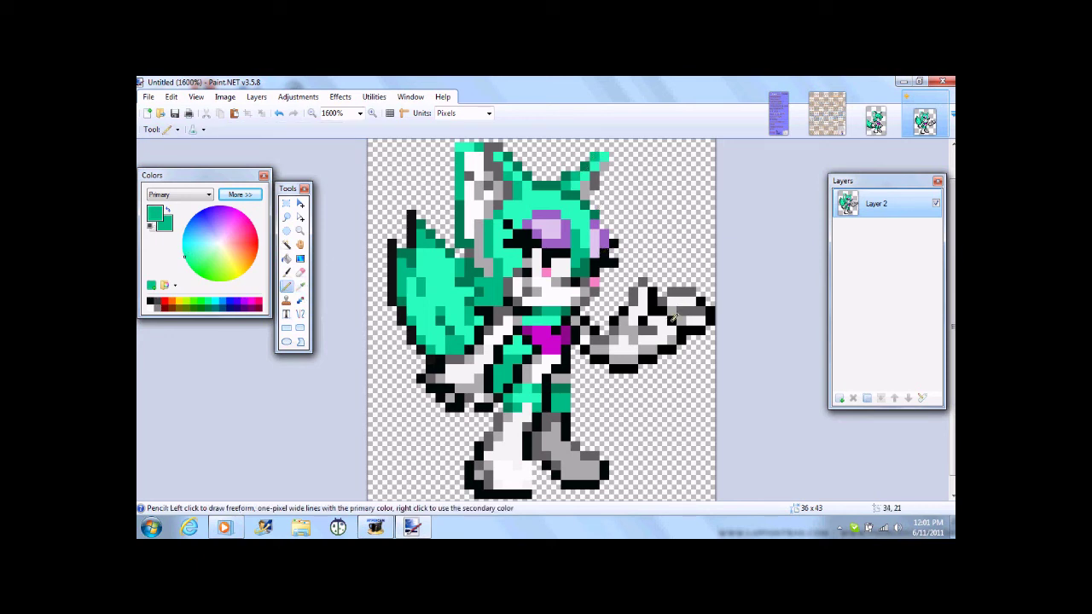
pyautogui.scroll(1, 541, 319)
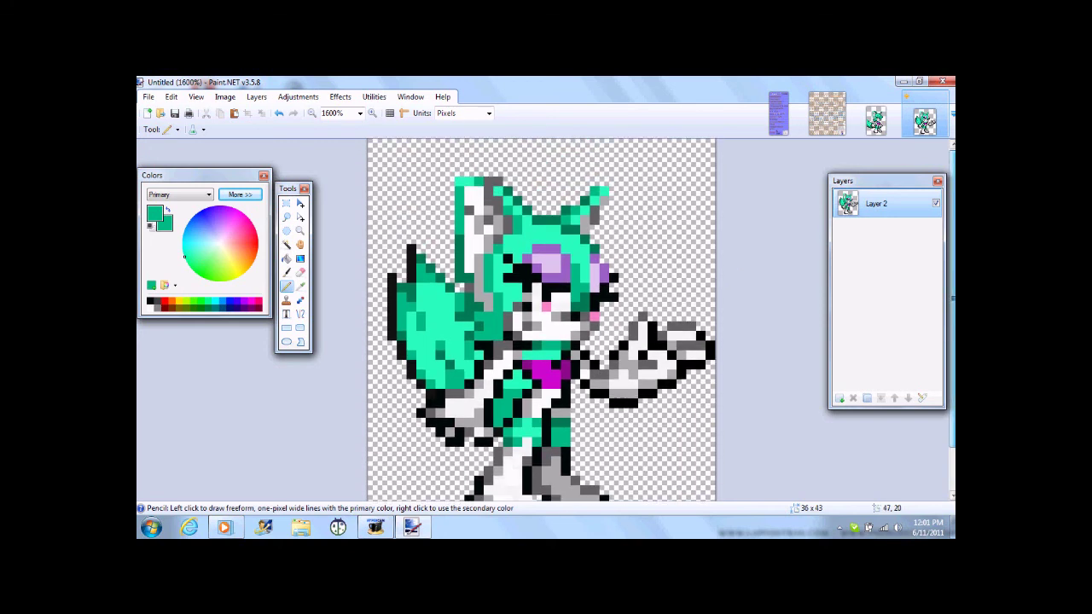
pyautogui.scroll(-1, 541, 319)
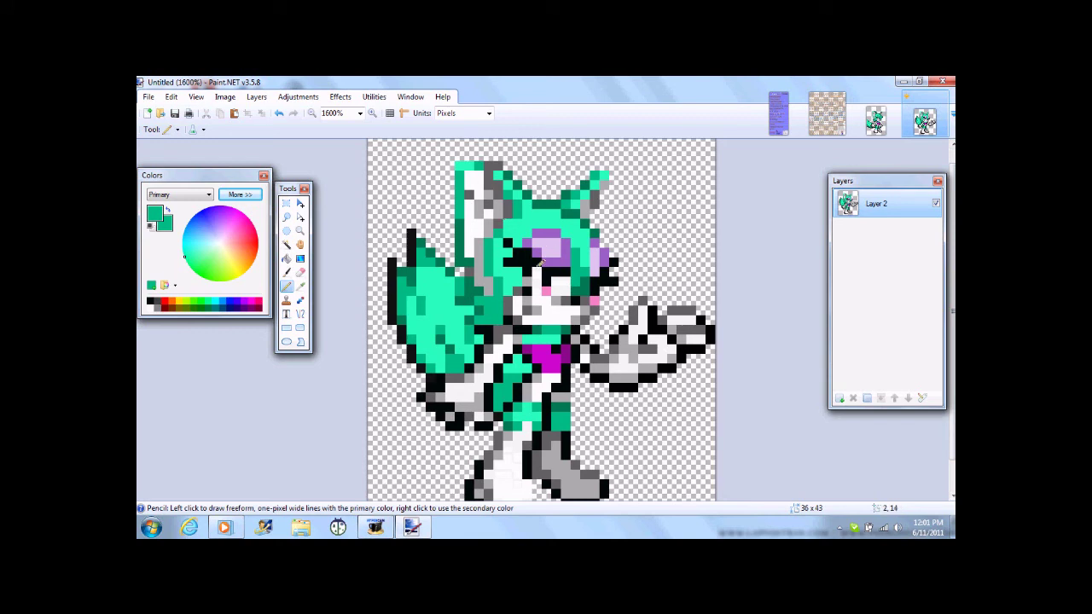
pyautogui.click(286, 259)
pyautogui.click(287, 313)
pyautogui.click(287, 258)
# Save the sprite as the PNG file "Juliet sprite 4" in the Juliet folder with auto-detected bit depth.
pyautogui.click(149, 97)
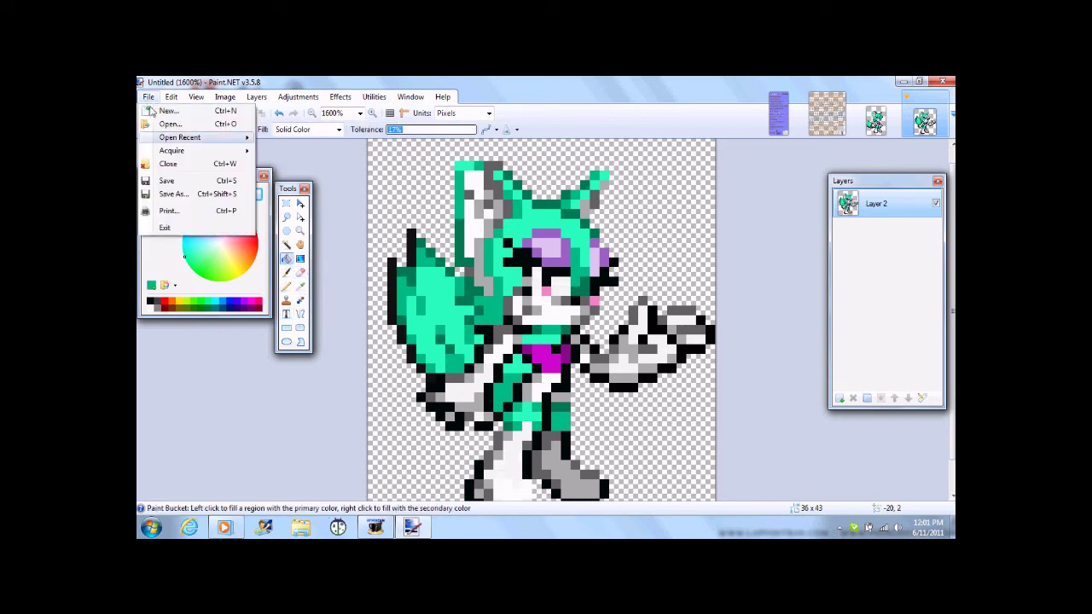
pyautogui.press('Escape')
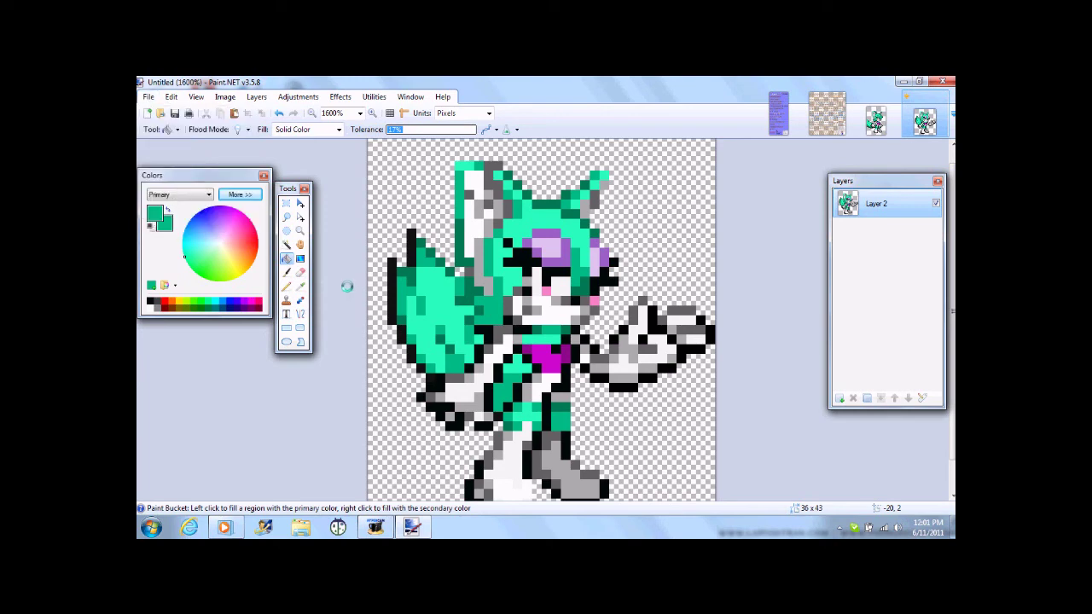
pyautogui.write('Juliet sprite 4')
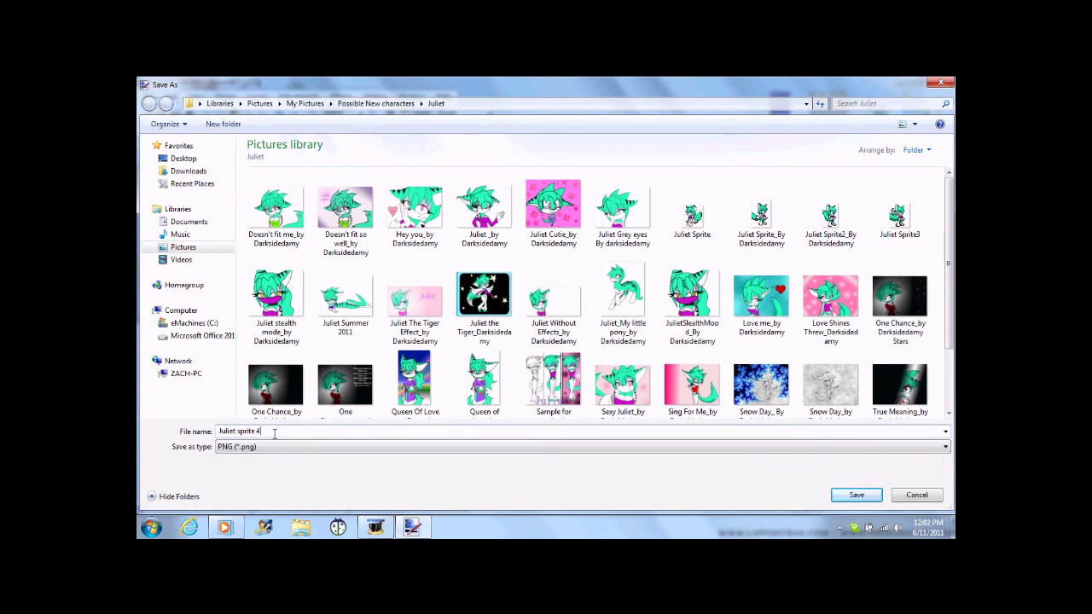
pyautogui.press('Return')
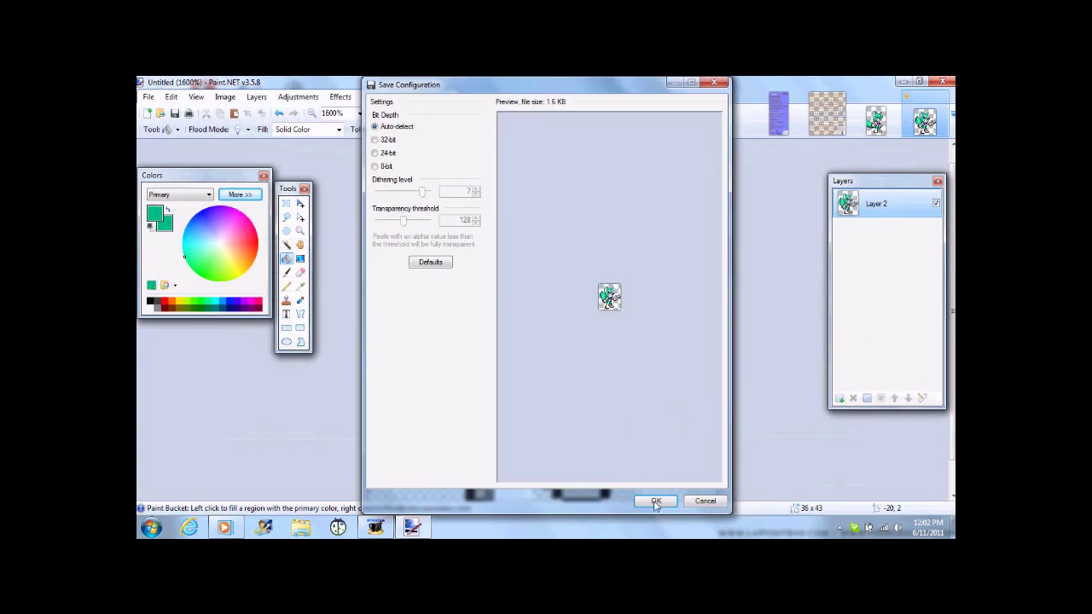
pyautogui.click(655, 502)
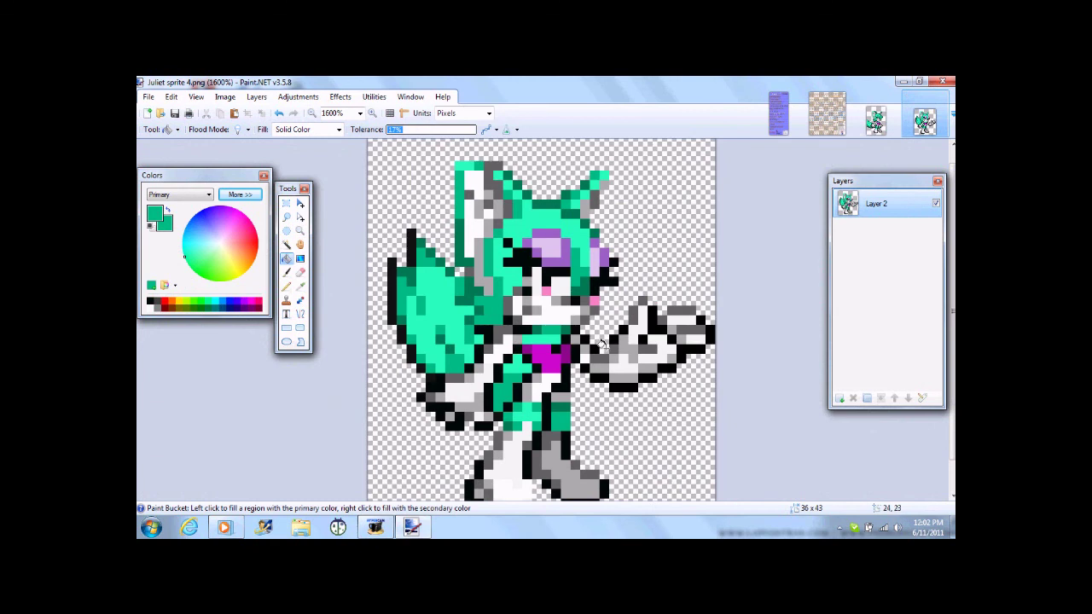
# Pencil light green hair bangs over most of the purple and lilac eye shadow on the sprite's forehead.
pyautogui.click(286, 286)
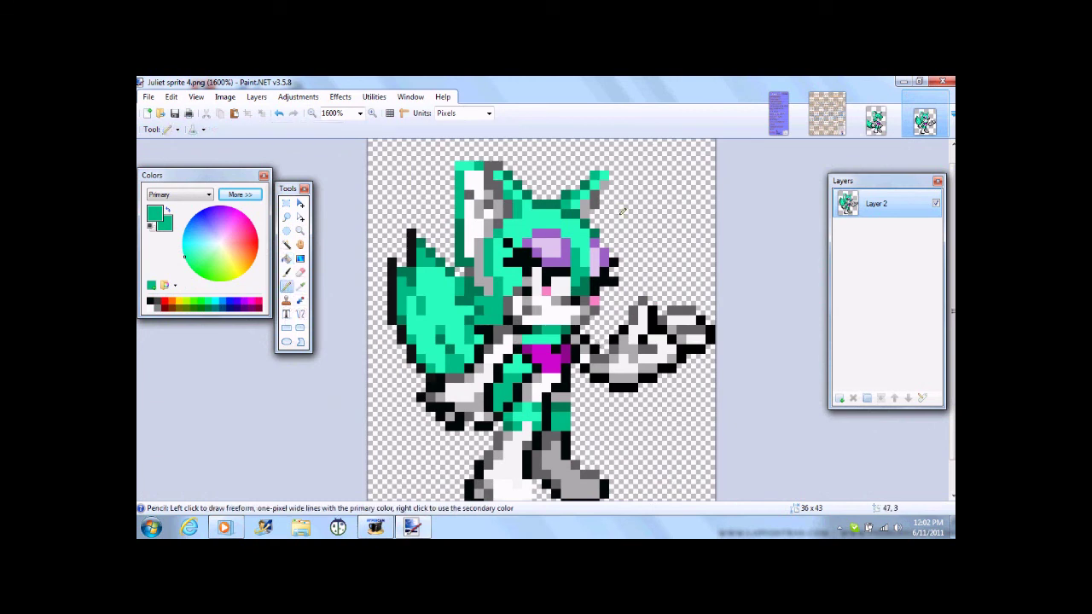
pyautogui.click(876, 122)
pyautogui.click(923, 122)
pyautogui.click(240, 194)
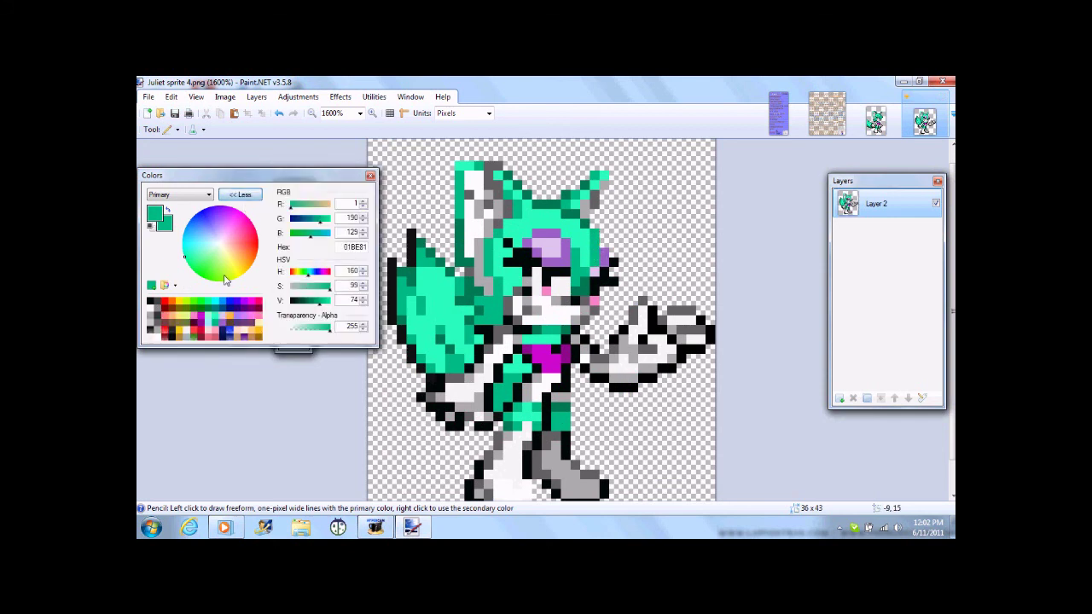
pyautogui.click(243, 195)
pyautogui.click(241, 195)
pyautogui.click(241, 195)
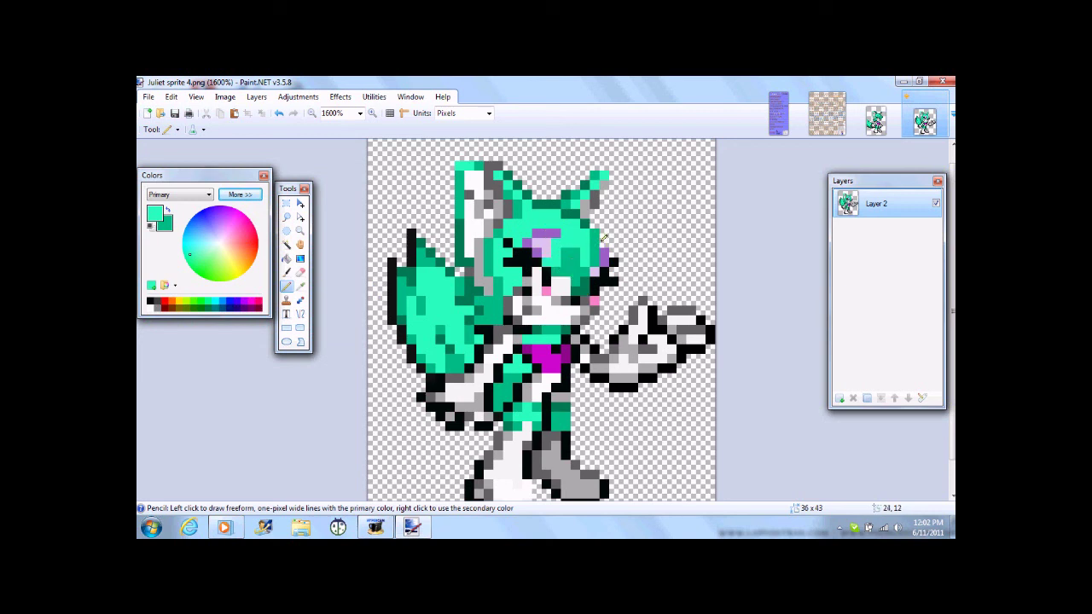
pyautogui.moveTo(546, 245); pyautogui.dragTo(538, 234)
pyautogui.click(554, 231)
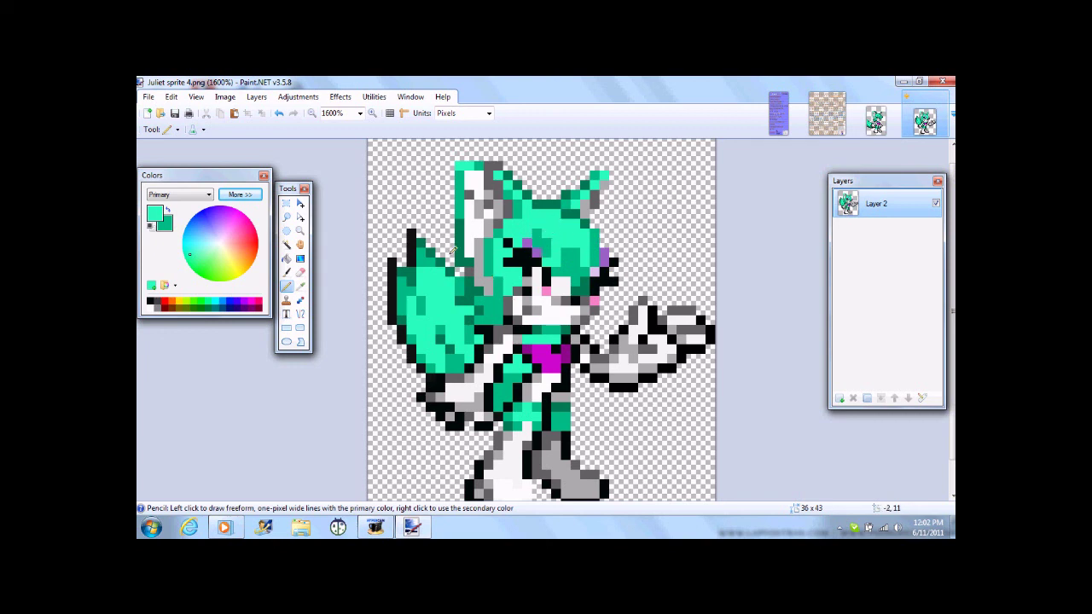
# Sample the dark green between the larger ear and the tail and pencil dark strand lines into the new bangs.
pyautogui.click(300, 286)
pyautogui.click(463, 291)
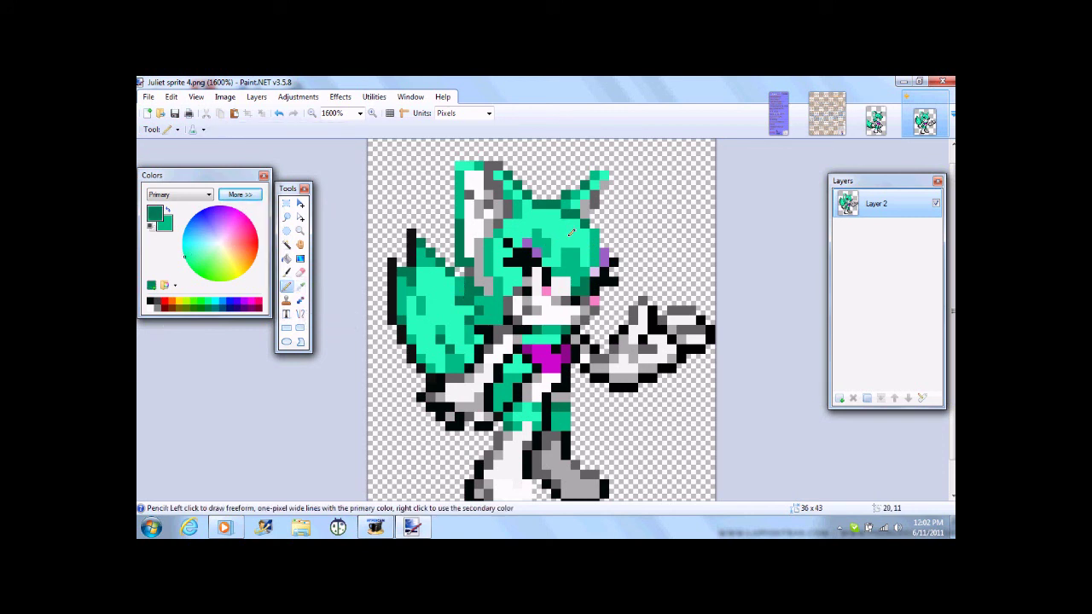
pyautogui.click(537, 230)
pyautogui.click(568, 257)
# Save the changes to the Juliet sprite 4 file and close the image editor.
pyautogui.click(176, 116)
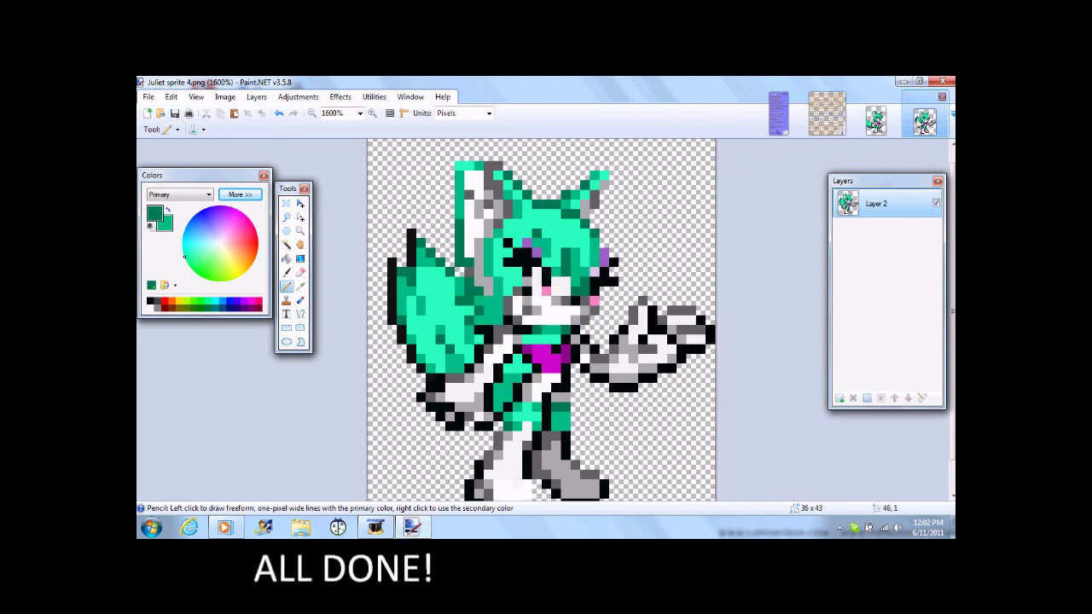
pyautogui.click(942, 81)
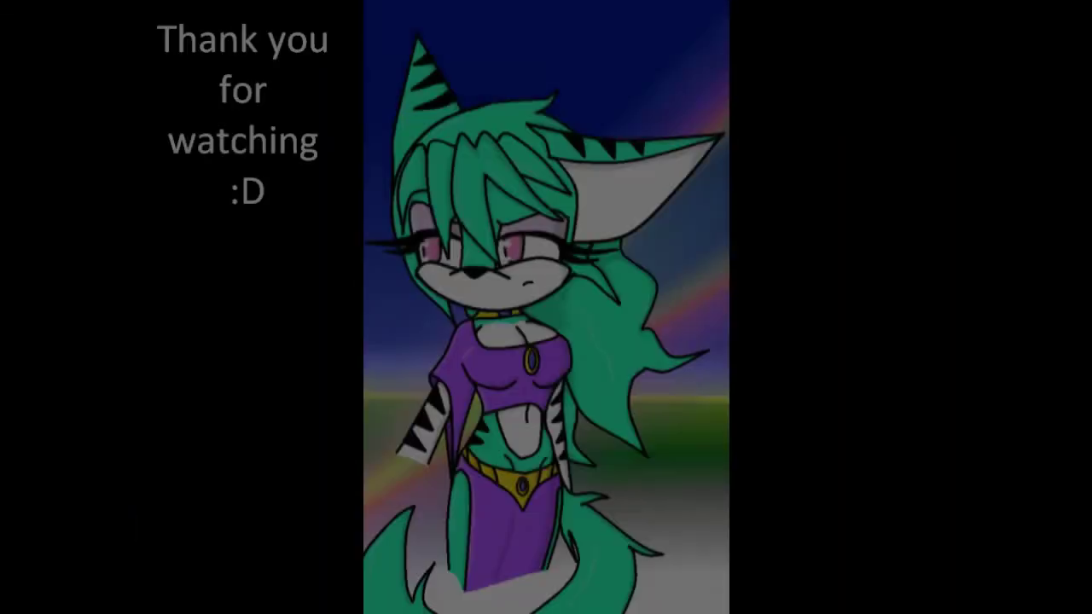